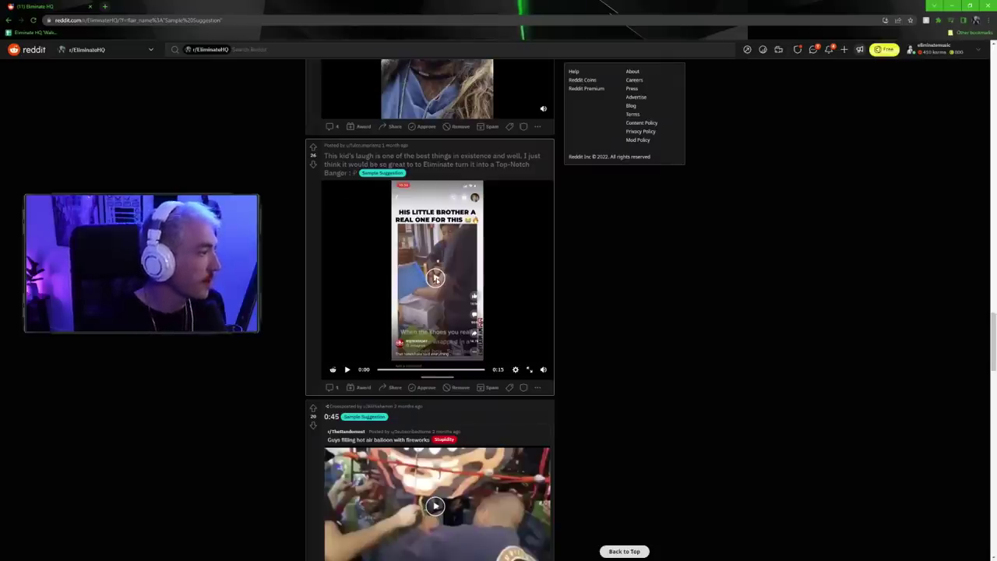
Play back the Reddit sample-suggestion video of the kid's laugh, replaying part of it to judge the sound
{"action": "left_click", "coordinate": [437, 278]}
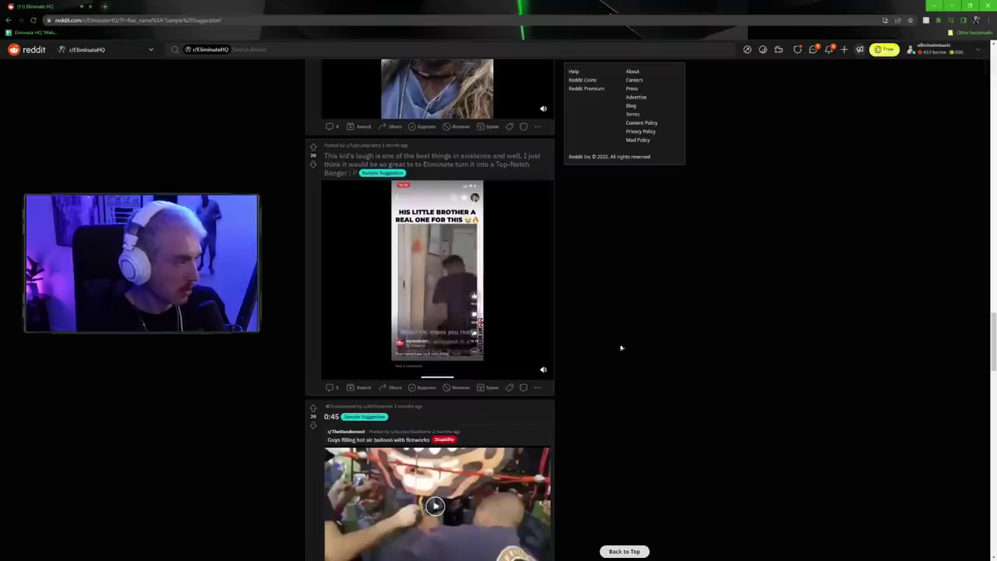
{"action": "mouse_move", "coordinate": [358, 353]}
{"action": "left_click", "coordinate": [347, 369]}
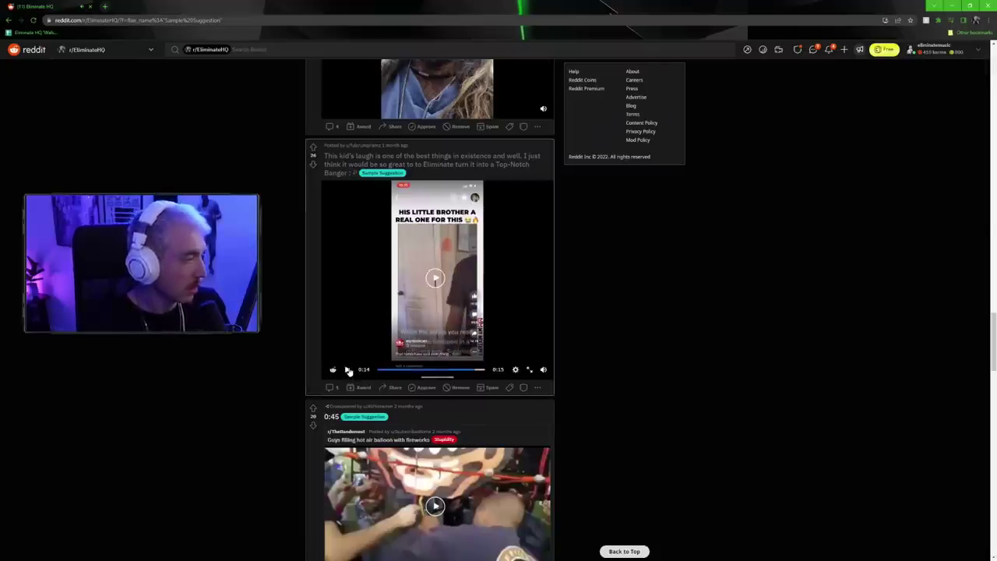
{"action": "left_click", "coordinate": [413, 370]}
{"action": "left_click", "coordinate": [348, 370]}
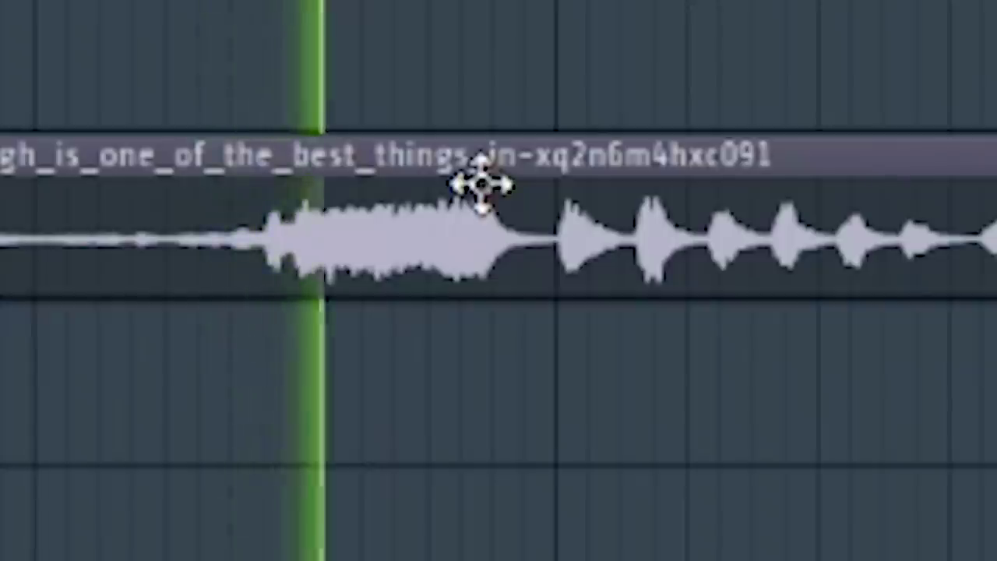
Shorten the imported laugh clip slightly with the time-stretch multiplier in its sampler channel settings
{"action": "scroll", "coordinate": [389, 101], "scroll_direction": "up", "scroll_amount": 3, "text": "ctrl"}
{"action": "left_click_drag", "start_coordinate": [377, 61], "coordinate": [383, 62]}
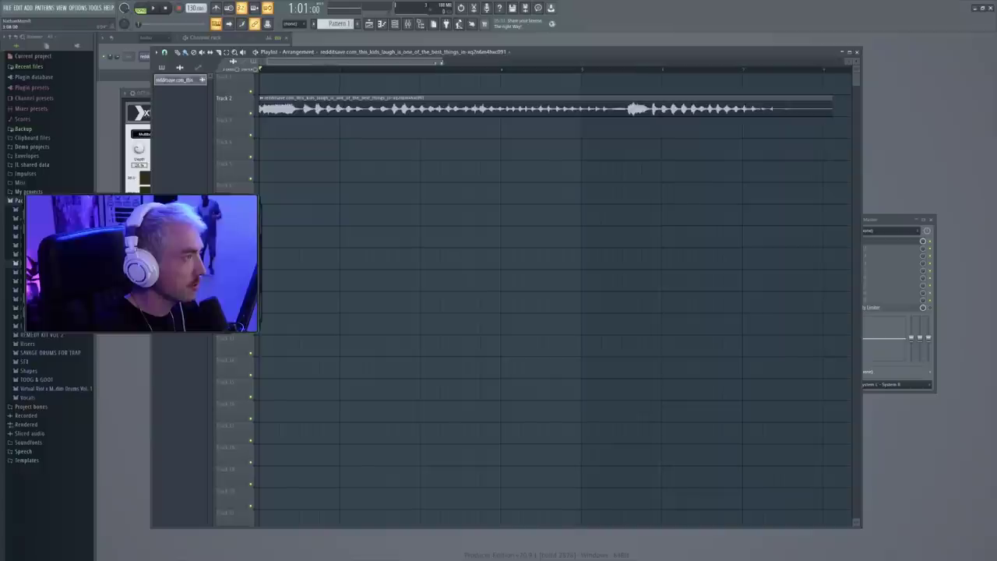
{"action": "left_click_drag", "start_coordinate": [441, 62], "coordinate": [321, 86]}
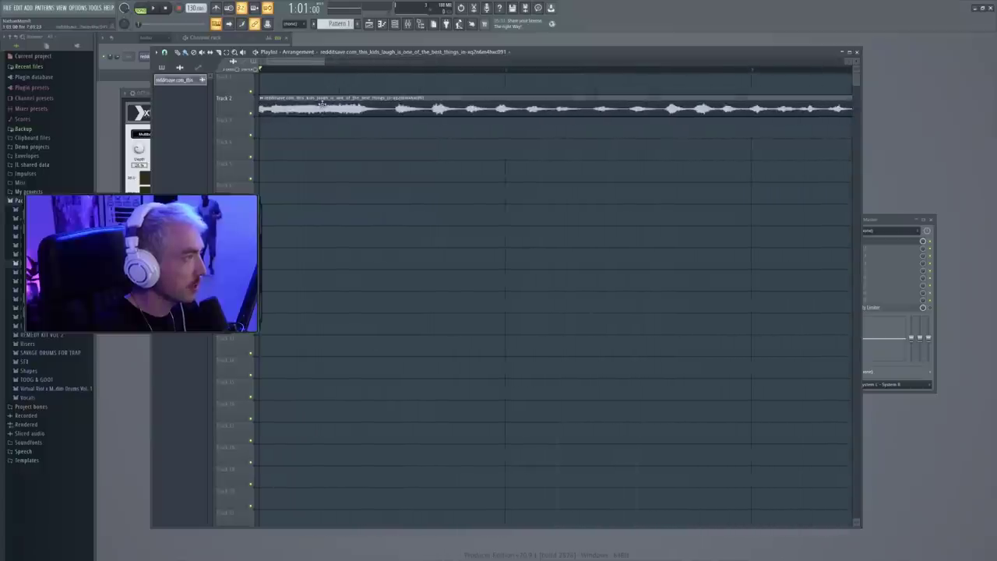
{"action": "double_click", "coordinate": [321, 104]}
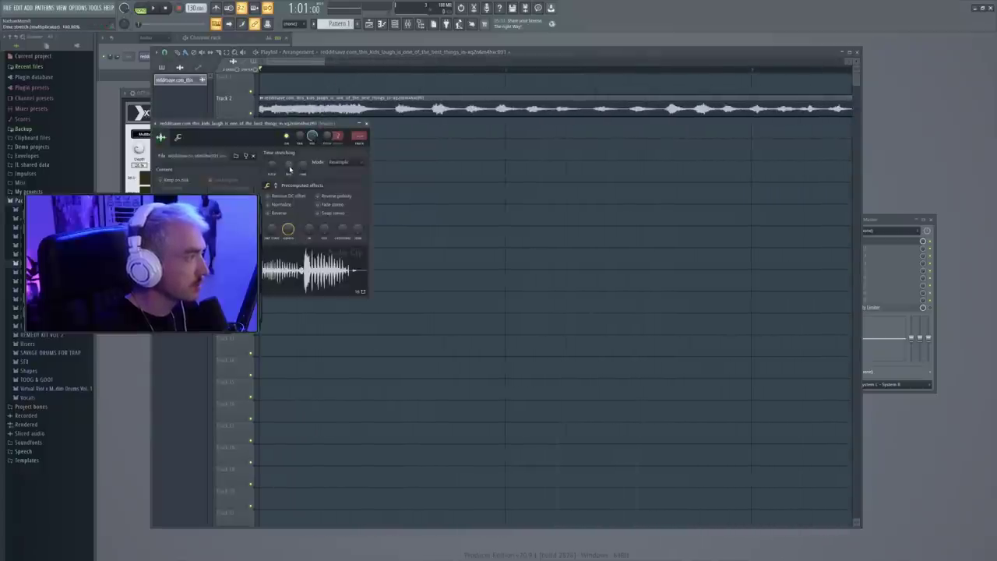
{"action": "left_click_drag", "start_coordinate": [290, 168], "coordinate": [291, 168]}
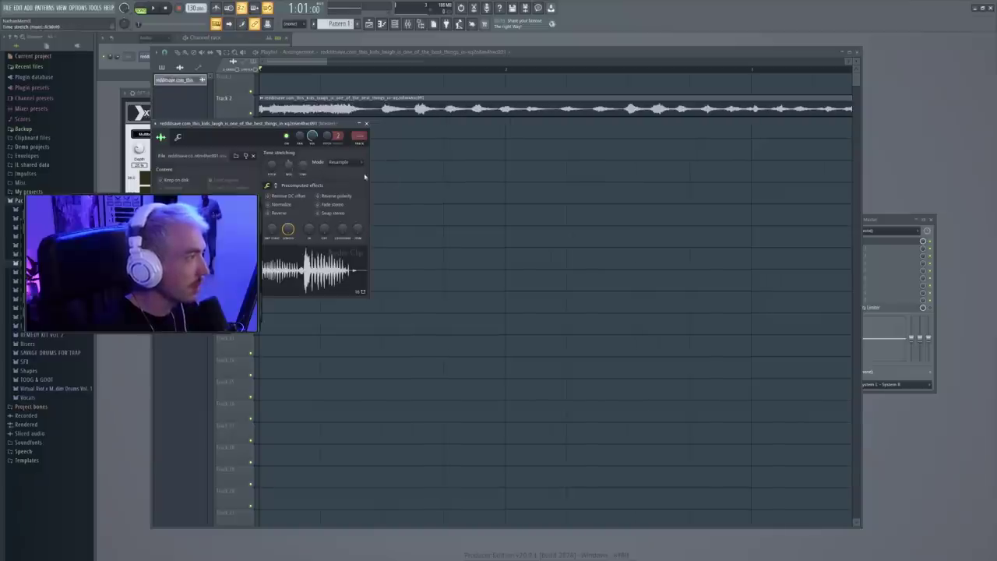
{"action": "left_click", "coordinate": [366, 123]}
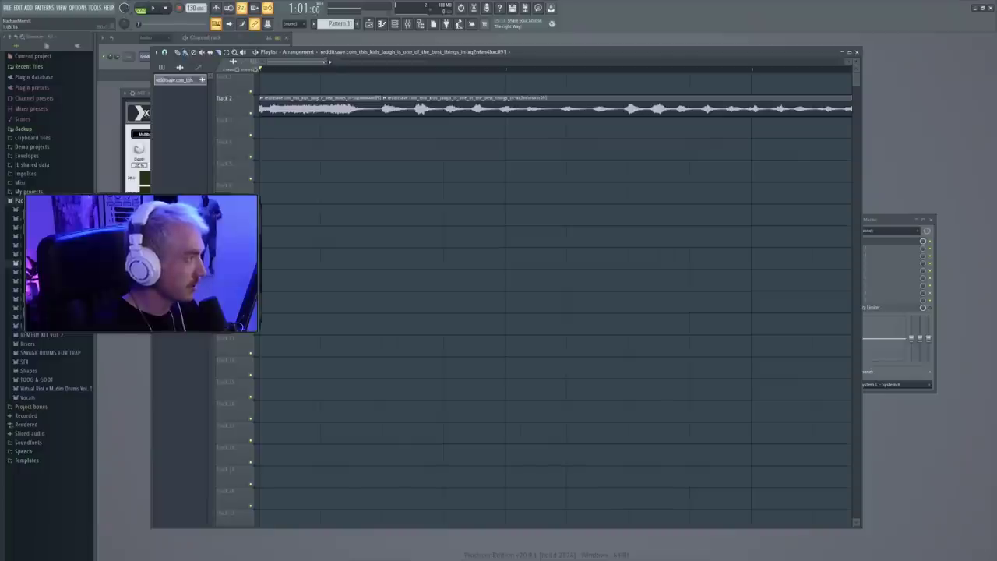
Listen repeatedly to the laugh clip on Track 3 around bars 5 and 6 to examine its individual laughs
{"action": "left_click_drag", "start_coordinate": [328, 61], "coordinate": [366, 66]}
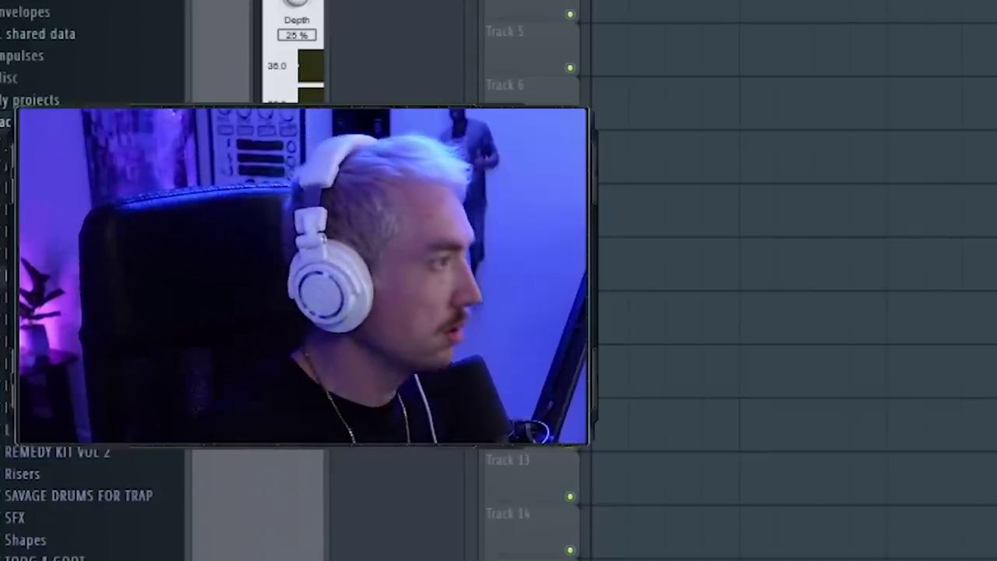
{"action": "key", "text": "F9"}
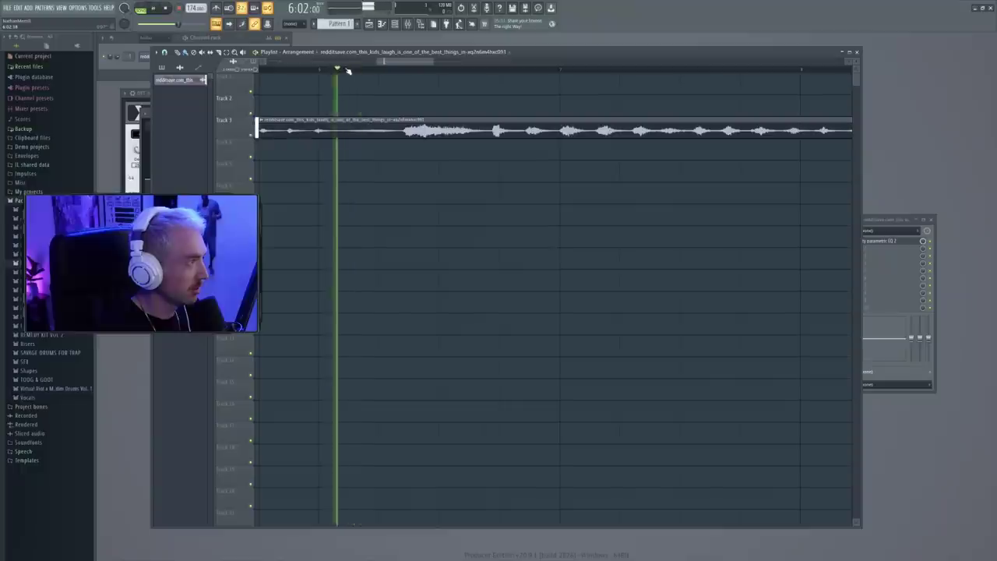
{"action": "key", "text": "space"}
{"action": "key", "text": "space"}
{"action": "key", "text": "space"}
{"action": "key", "text": "space"}
{"action": "key", "text": "space"}
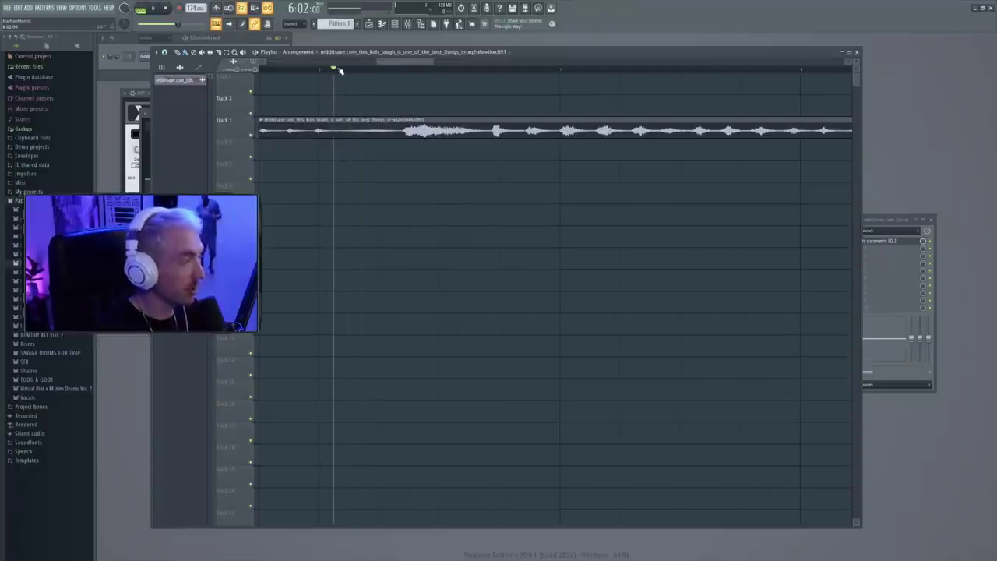
{"action": "key", "text": "space"}
{"action": "key", "text": "space"}
{"action": "left_click_drag", "start_coordinate": [396, 63], "coordinate": [380, 64]}
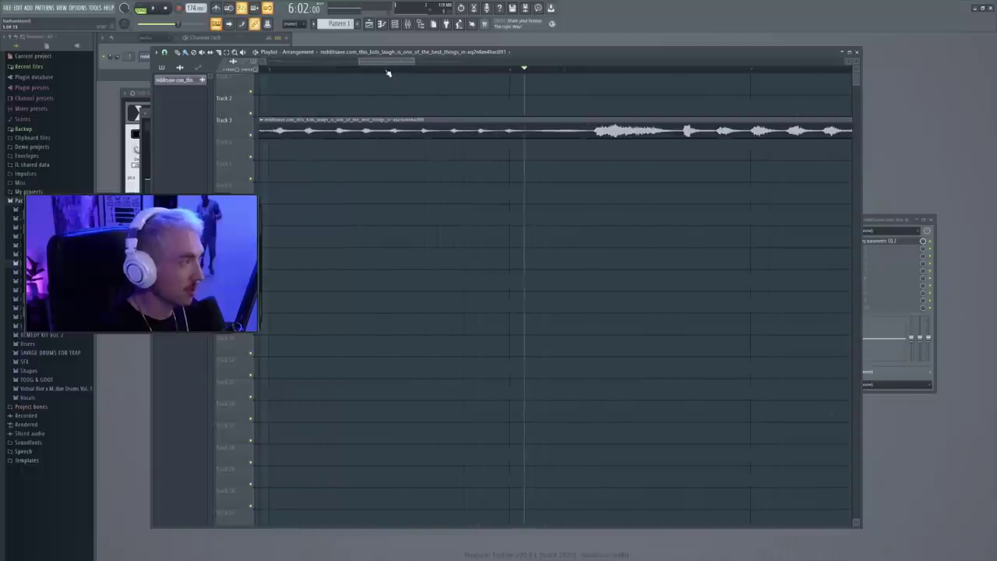
{"action": "left_click", "coordinate": [386, 66]}
{"action": "key", "text": "space"}
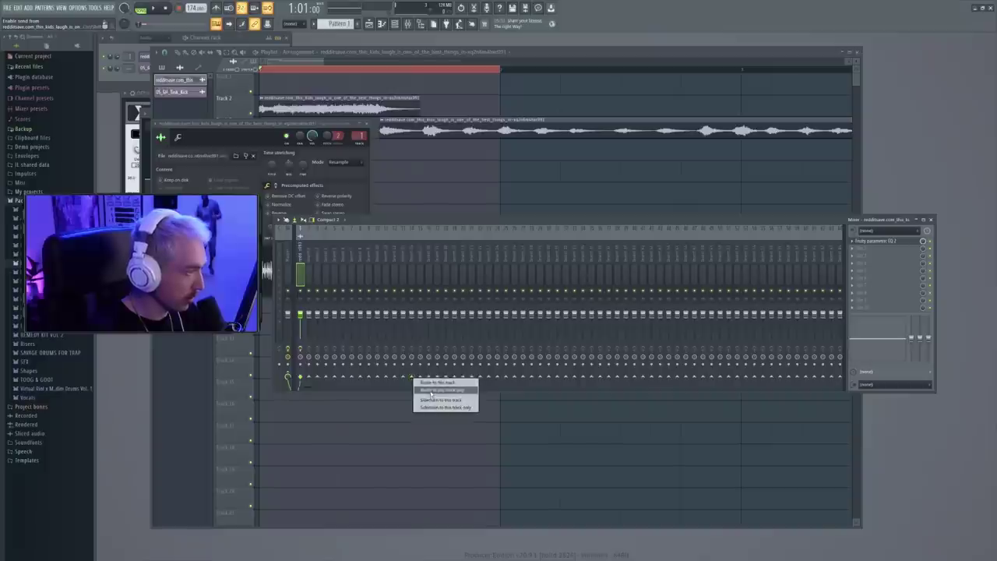
Route the laugh's mixer track only to Insert 14 and create an automation clip for Insert 14's volume
{"action": "left_click", "coordinate": [431, 391]}
{"action": "right_click", "coordinate": [415, 317]}
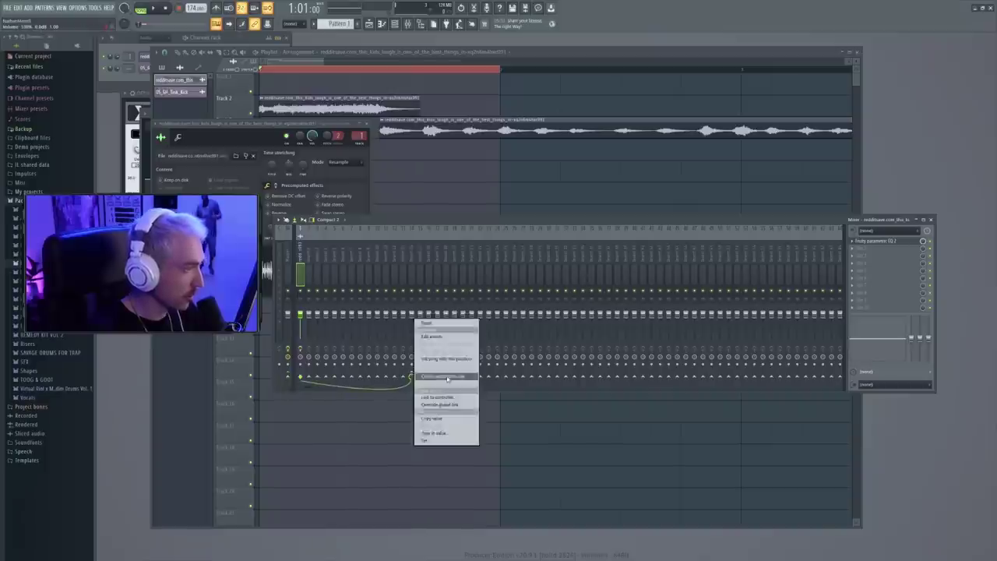
{"action": "left_click", "coordinate": [446, 378]}
Shape the Insert 14 volume automation on Track 1 into a curve rising from a lowered first point
{"action": "left_click", "coordinate": [259, 86]}
{"action": "right_click", "coordinate": [259, 84]}
{"action": "left_click", "coordinate": [282, 207]}
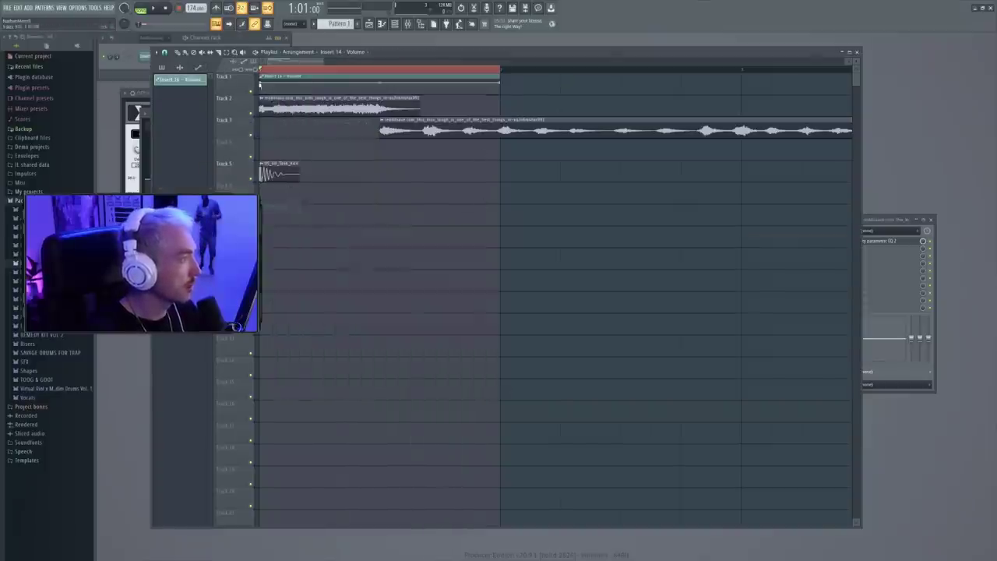
{"action": "left_click_drag", "start_coordinate": [261, 81], "coordinate": [261, 94]}
{"action": "right_click", "coordinate": [323, 84]}
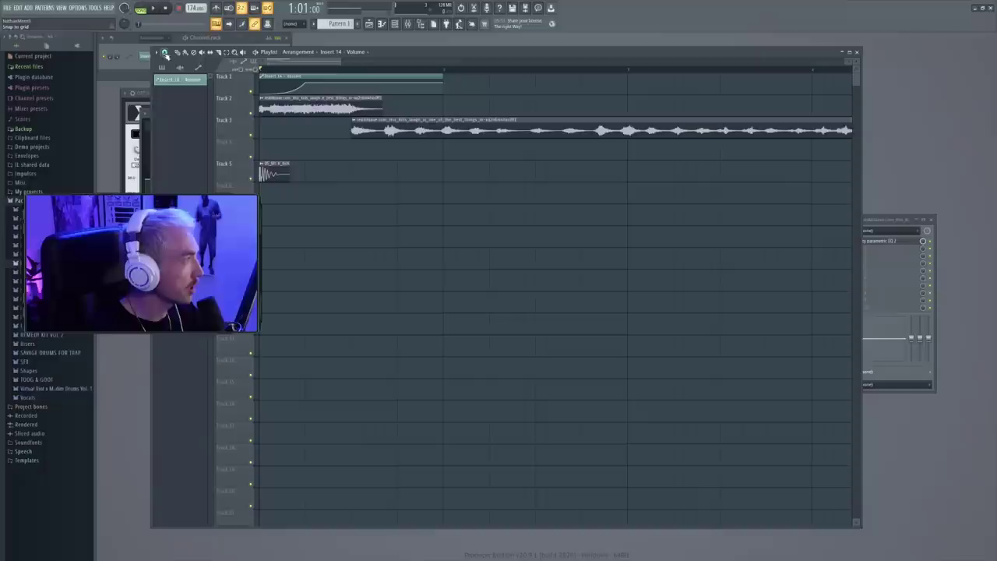
Turn off grid snapping in the playlist and move the long laugh clip from Track 3 to Track 4
{"action": "left_click", "coordinate": [164, 52]}
{"action": "left_click", "coordinate": [175, 89]}
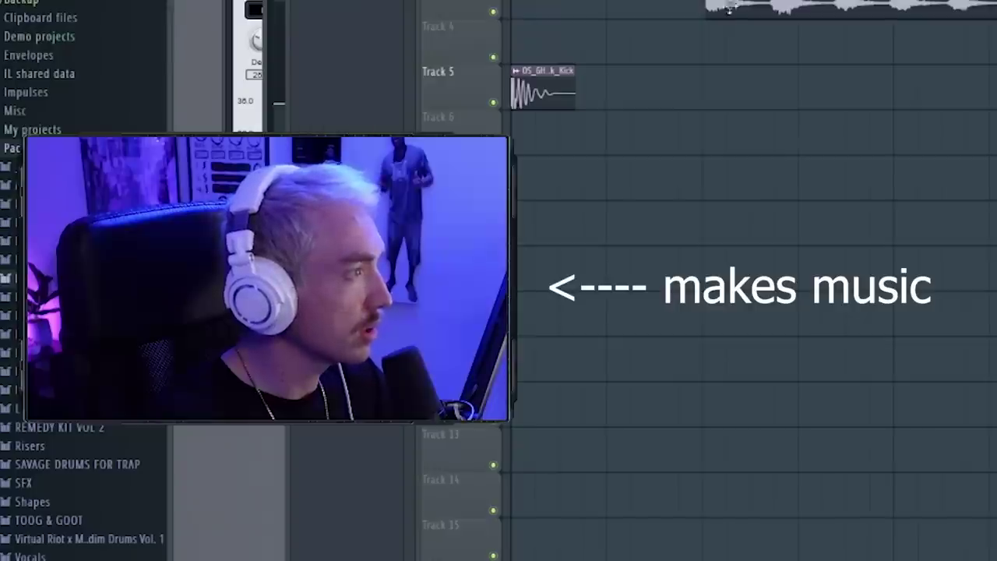
{"action": "right_click", "coordinate": [379, 136]}
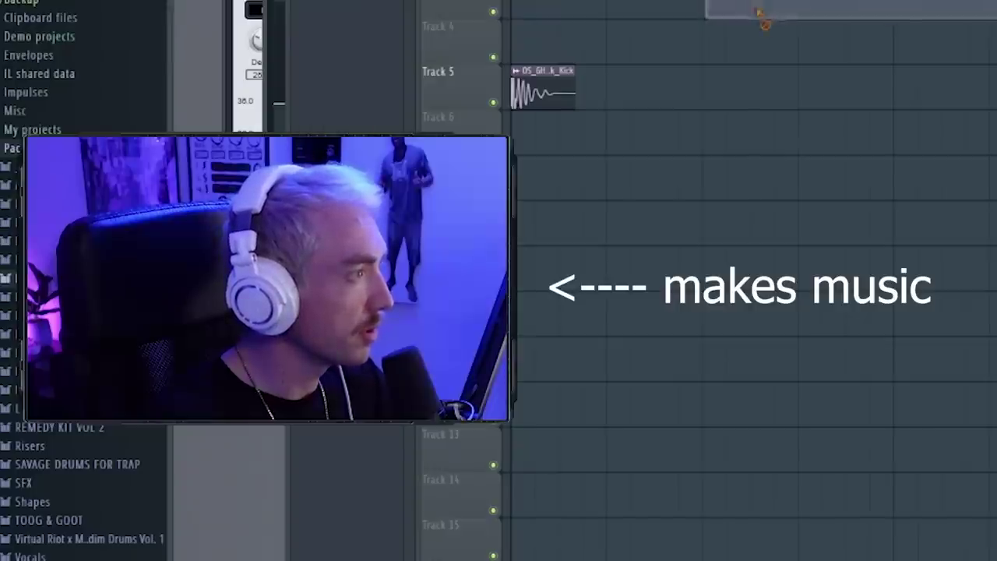
{"action": "left_click", "coordinate": [362, 140]}
{"action": "key", "text": "ctrl+d"}
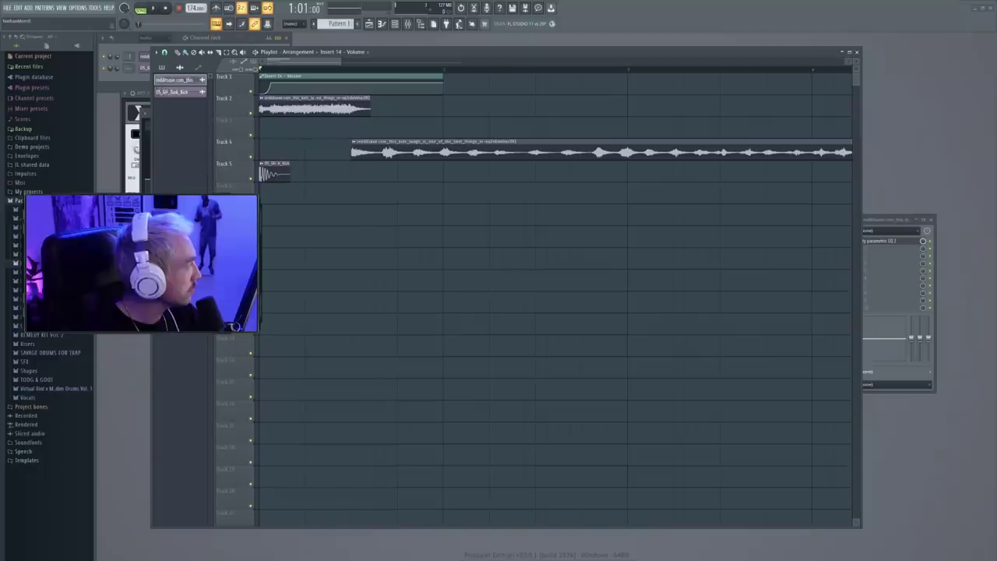
Add the Reverb_Snare_02 and Reverb_Snare_08 samples to the playlist and repeat their pattern to fill eight bars
{"action": "left_click_drag", "start_coordinate": [996, 218], "coordinate": [267, 257]}
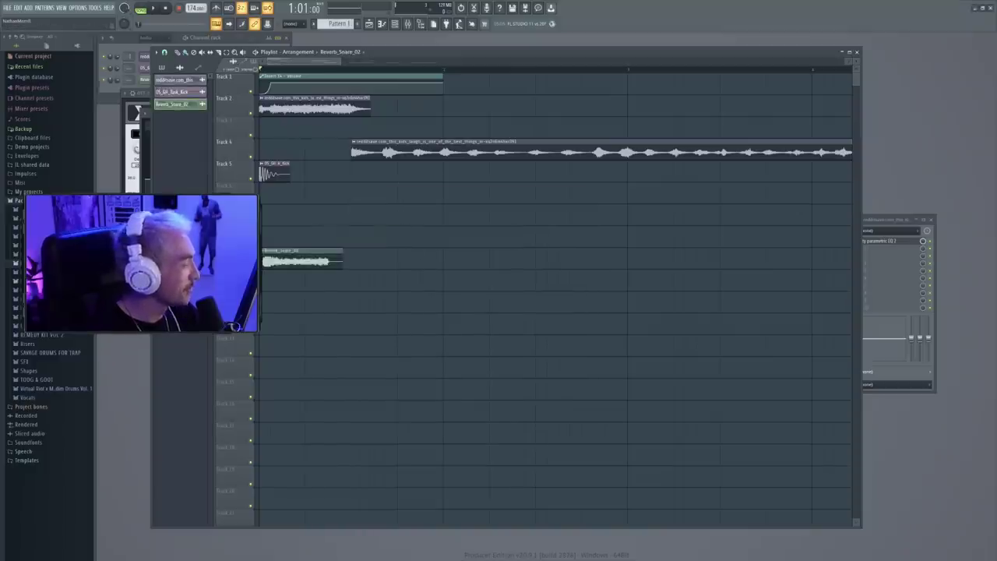
{"action": "left_click_drag", "start_coordinate": [404, 259], "coordinate": [296, 300]}
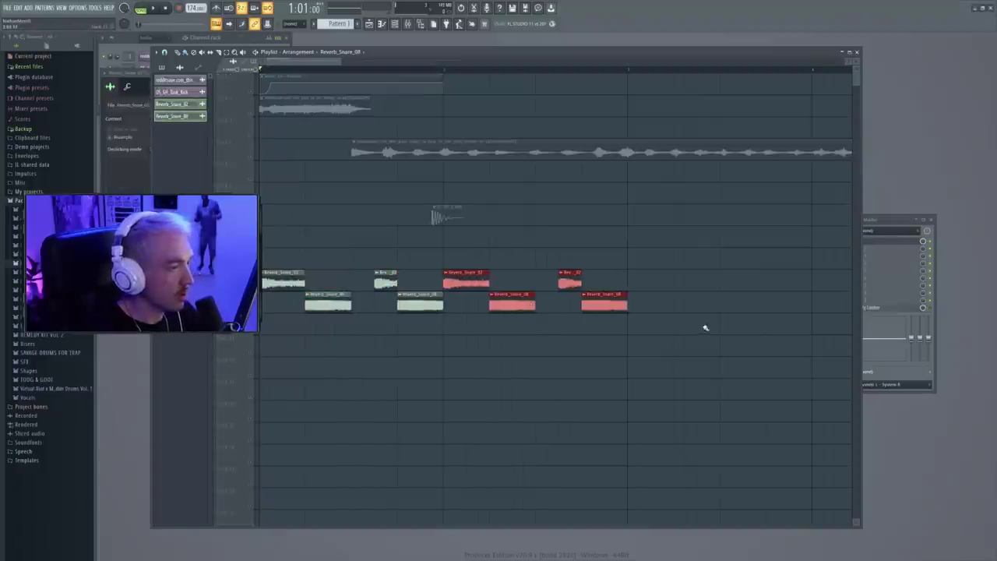
{"action": "mouse_move", "coordinate": [706, 327]}
{"action": "left_mouse_down"}
{"action": "mouse_move", "coordinate": [262, 257]}
{"action": "mouse_move", "coordinate": [638, 282]}
{"action": "left_mouse_up"}
{"action": "scroll", "coordinate": [507, 215], "scroll_direction": "down", "scroll_amount": 3}
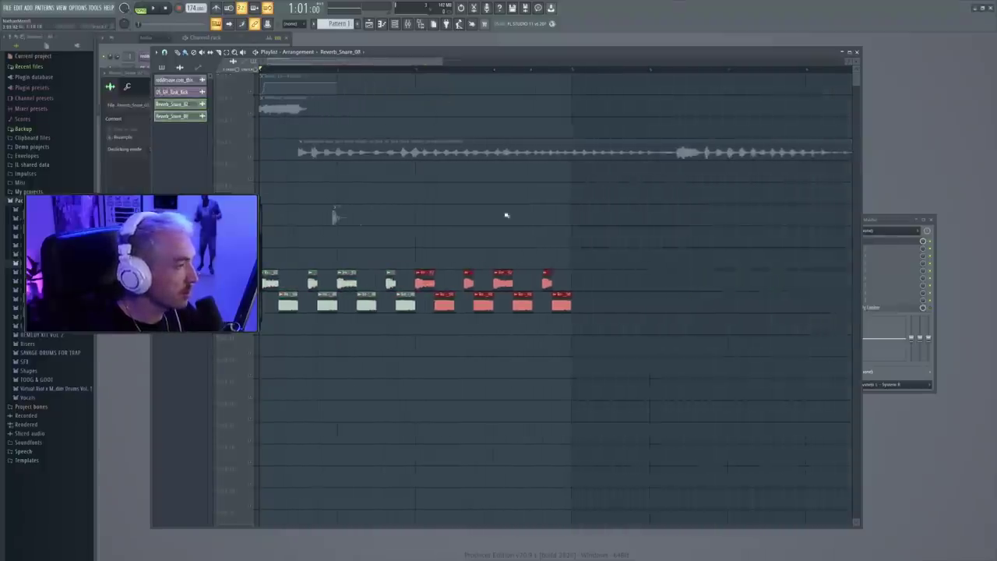
{"action": "key", "text": "ctrl+a"}
{"action": "key", "text": "ctrl+b"}
{"action": "scroll", "coordinate": [313, 87], "scroll_direction": "down", "scroll_amount": 3}
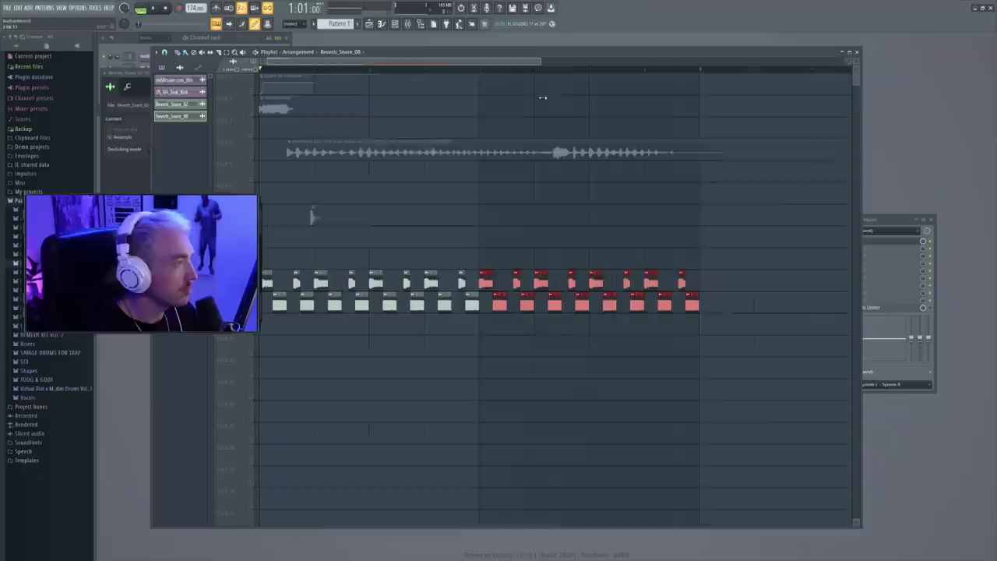
Select the first eight bars of the arrangement as the loop region, clear the clip selection and play it
{"action": "key", "text": "ctrl+a"}
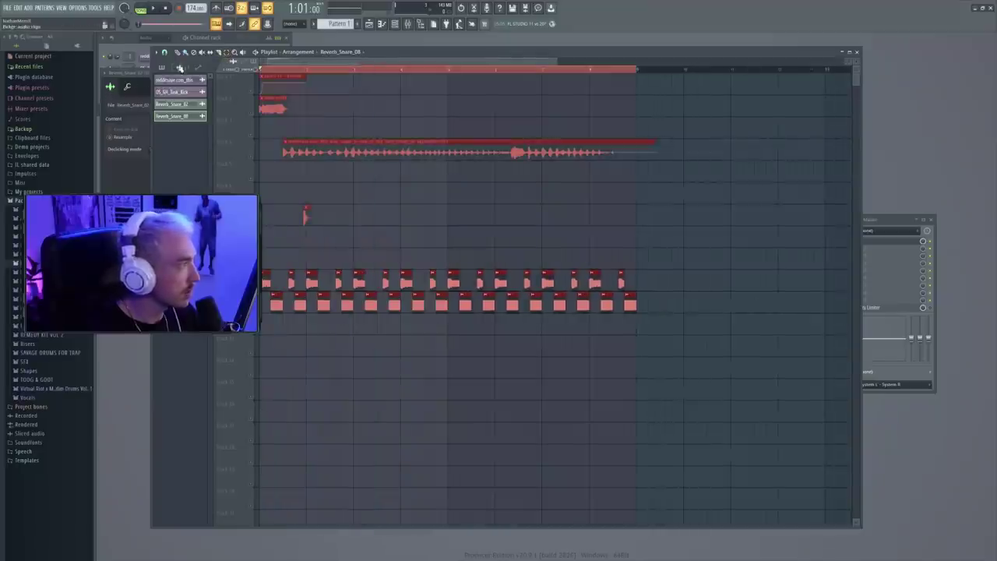
{"action": "key", "text": "ctrl+d"}
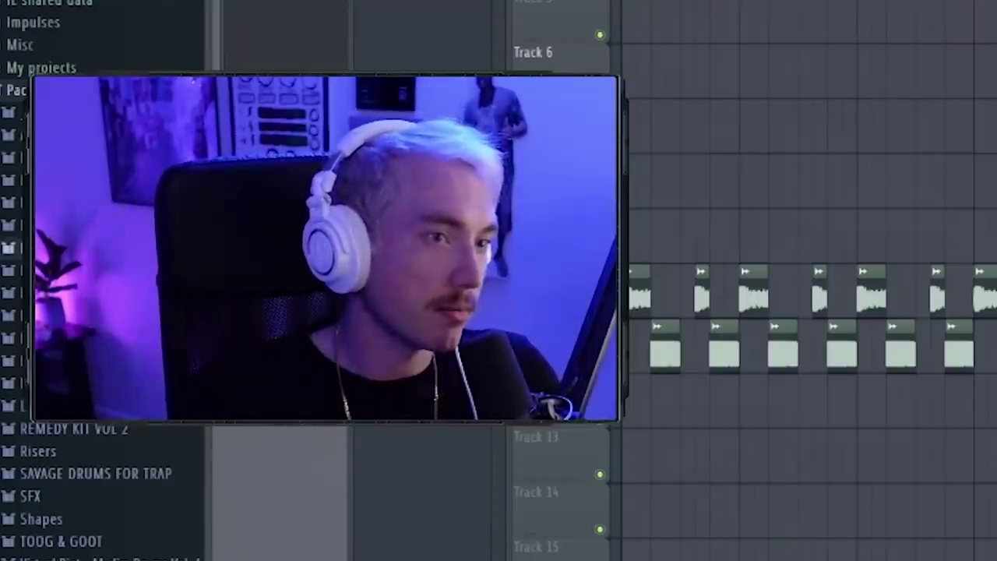
{"action": "key", "text": "space"}
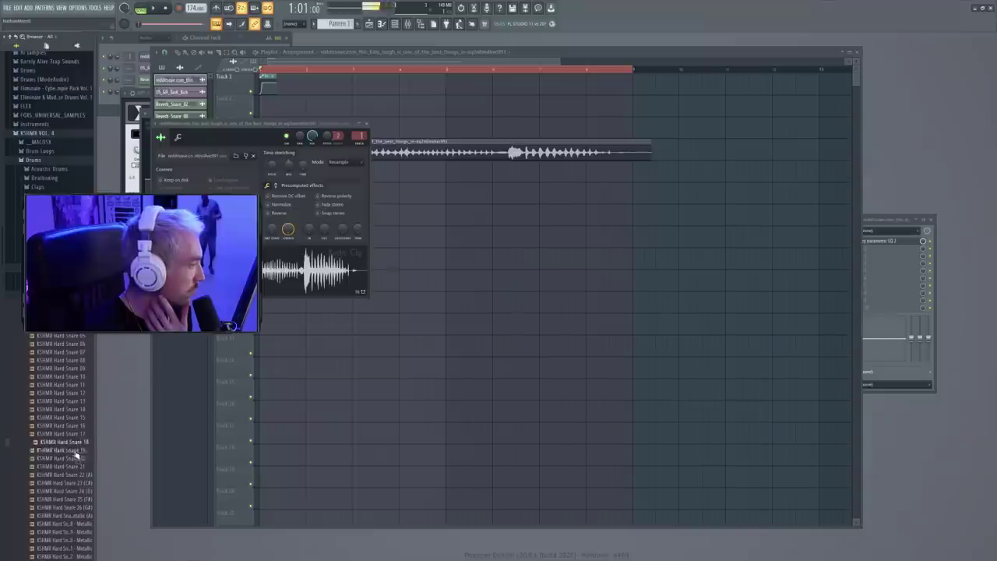
Bring the KSHMR Hard Snare 19 sample into the playlist, audition the loop and place the snare on Track 7
{"action": "left_click_drag", "start_coordinate": [381, 296], "coordinate": [418, 280]}
{"action": "right_click", "coordinate": [418, 280]}
{"action": "key", "text": "space"}
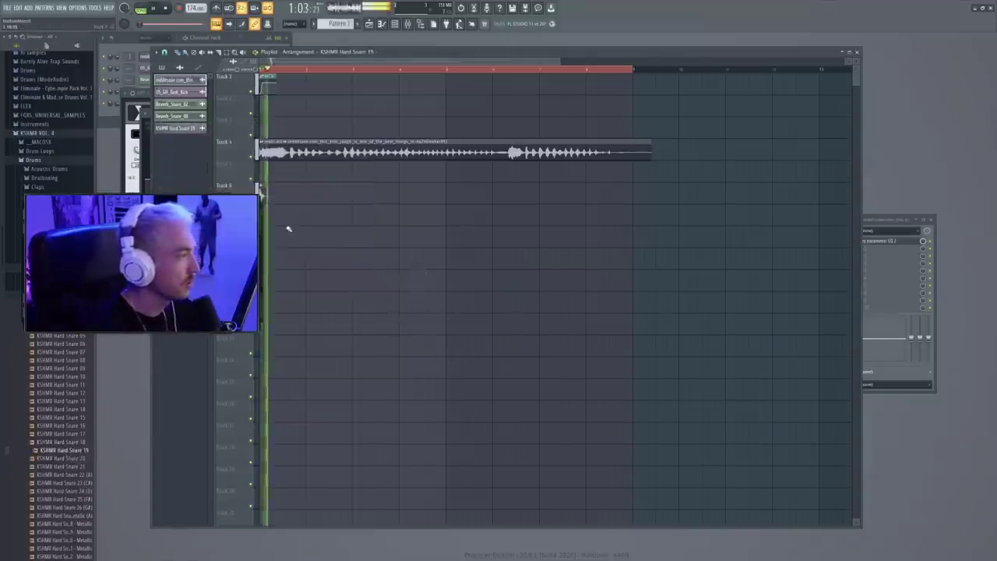
{"action": "key", "text": "space"}
{"action": "key", "text": "space"}
{"action": "left_click", "coordinate": [285, 218]}
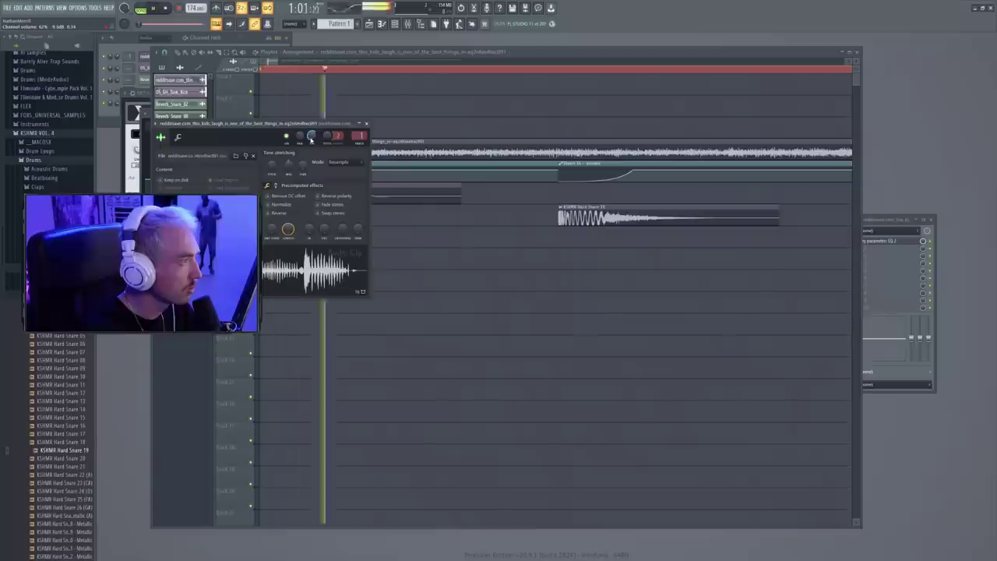
Set the playlist grid snapping to Cell and play the kick, snare and laugh loop from the start
{"action": "key", "text": "space"}
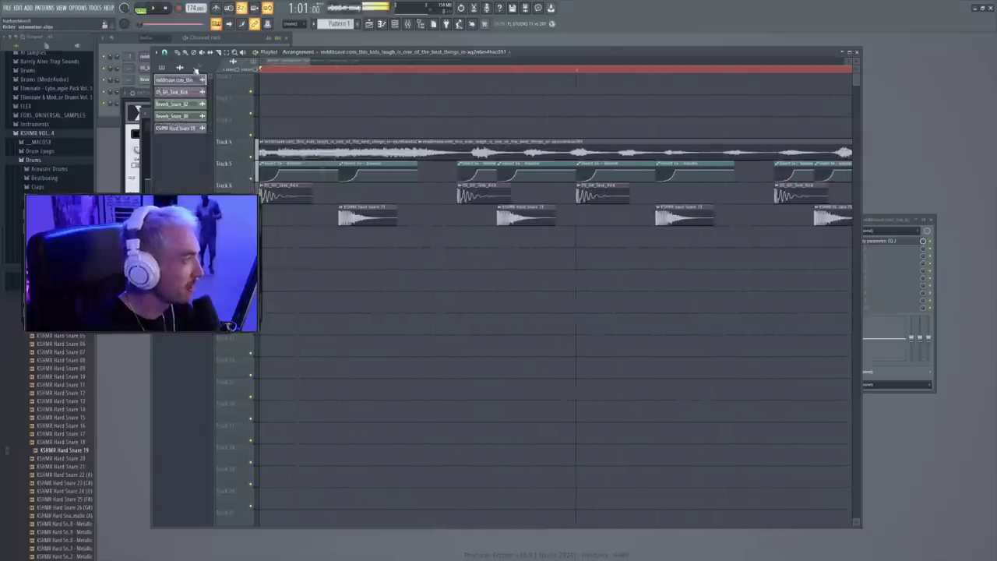
{"action": "left_click", "coordinate": [165, 52]}
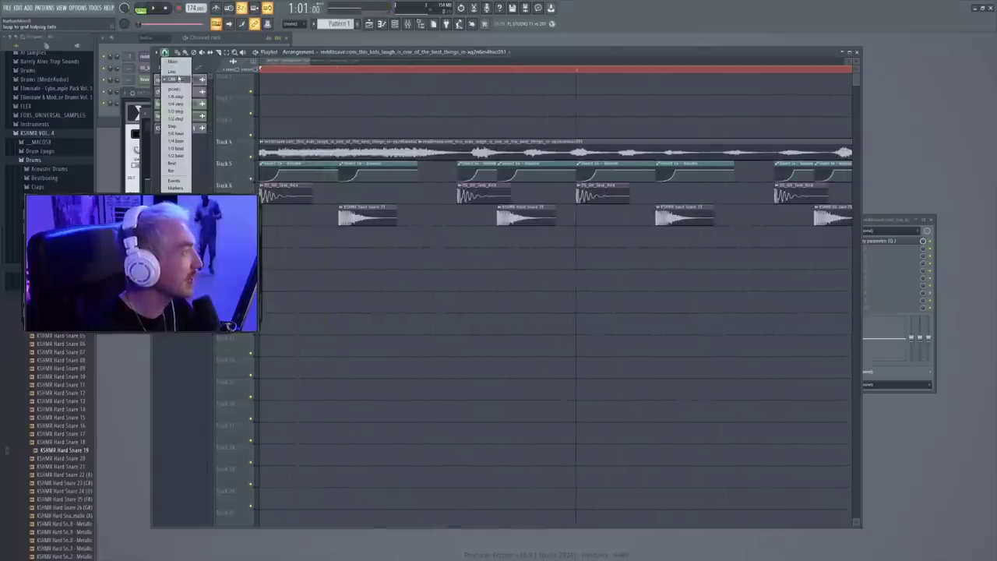
{"action": "left_click", "coordinate": [178, 79]}
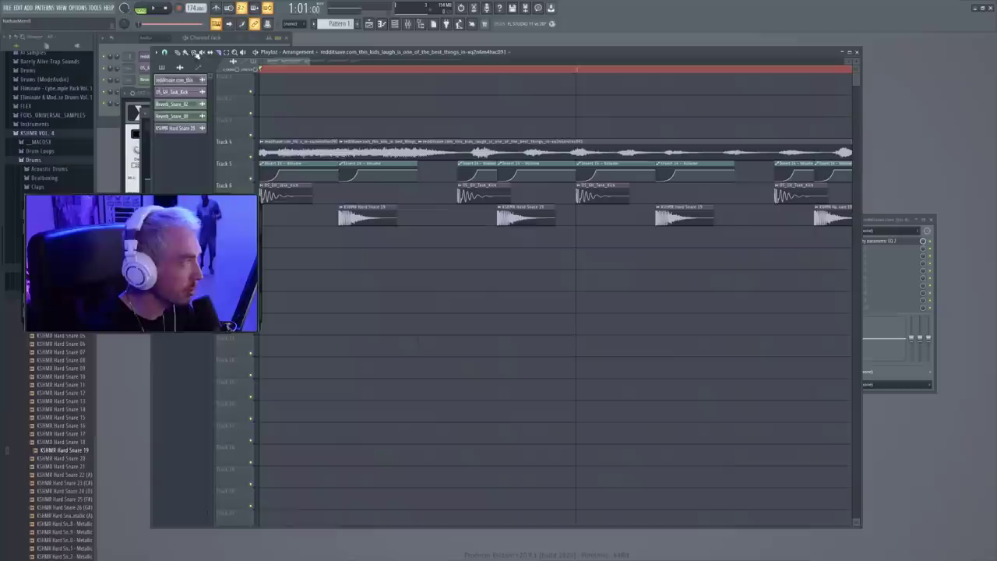
{"action": "key", "text": "space"}
{"action": "left_click", "coordinate": [165, 52]}
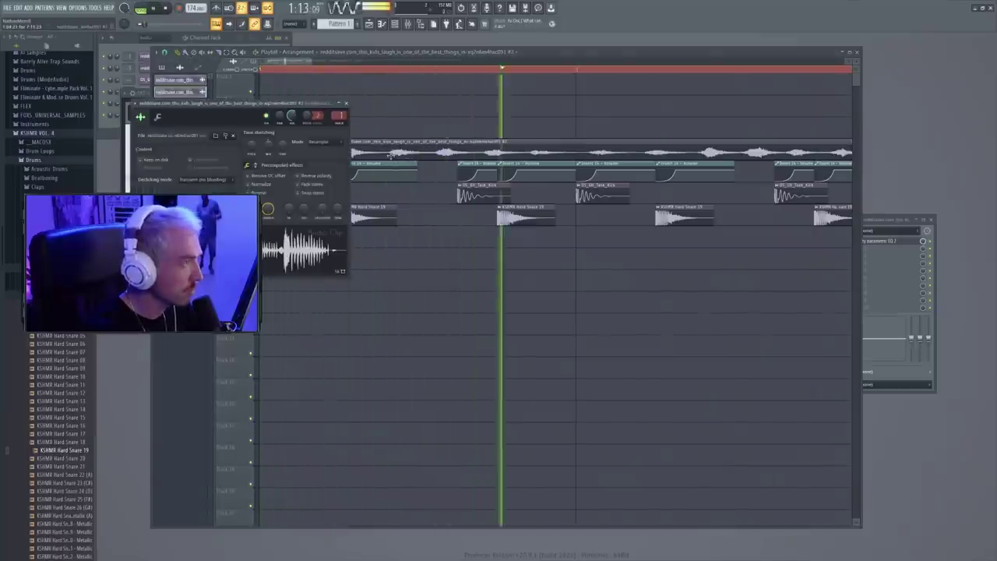
Set the time-stretching mode of the second laugh clip on Track 4 to Auto and play the result
{"action": "key", "text": "space"}
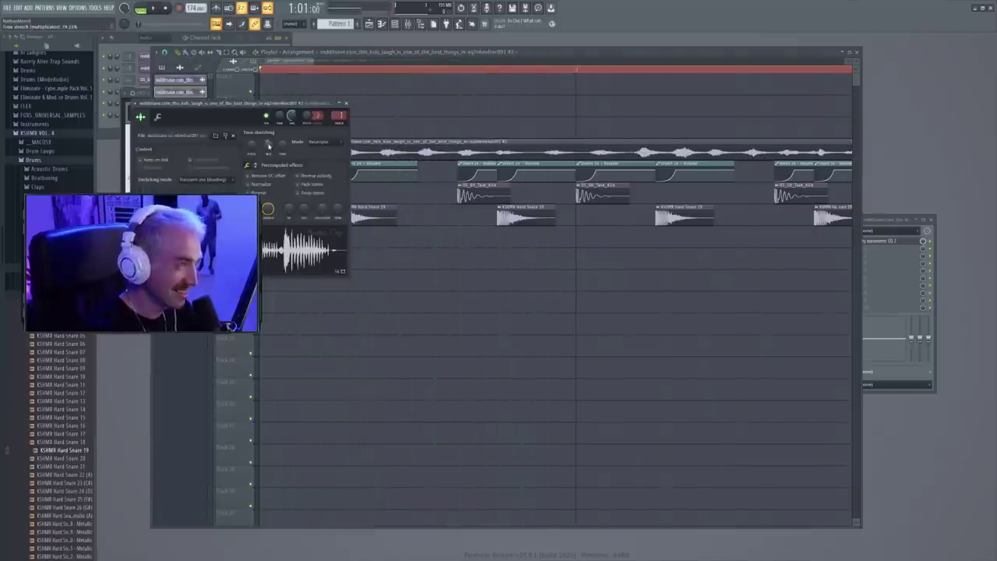
{"action": "double_click", "coordinate": [390, 148]}
{"action": "left_click", "coordinate": [327, 143]}
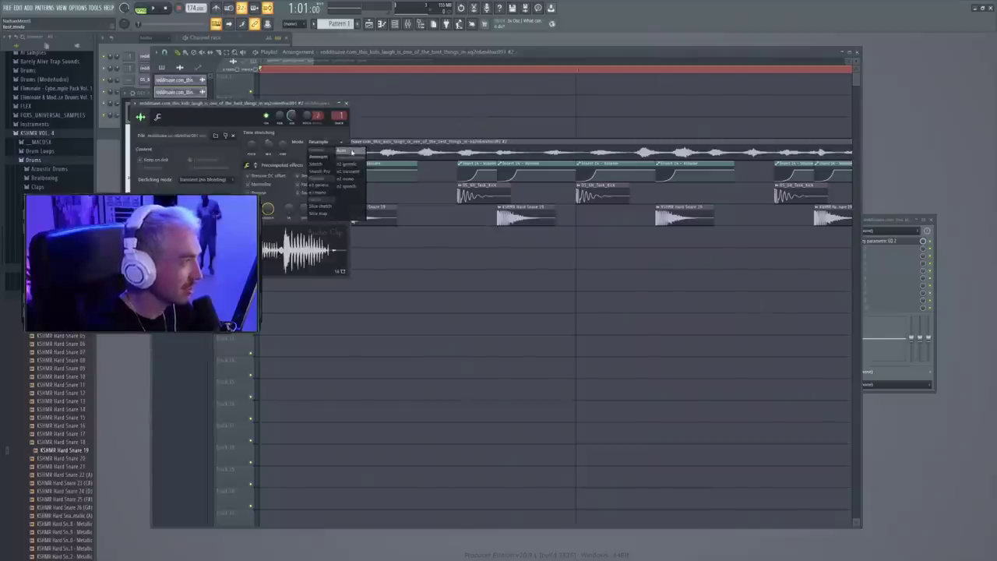
{"action": "left_click", "coordinate": [351, 152]}
{"action": "left_click", "coordinate": [401, 149]}
{"action": "key", "text": "space"}
{"action": "key", "text": "space"}
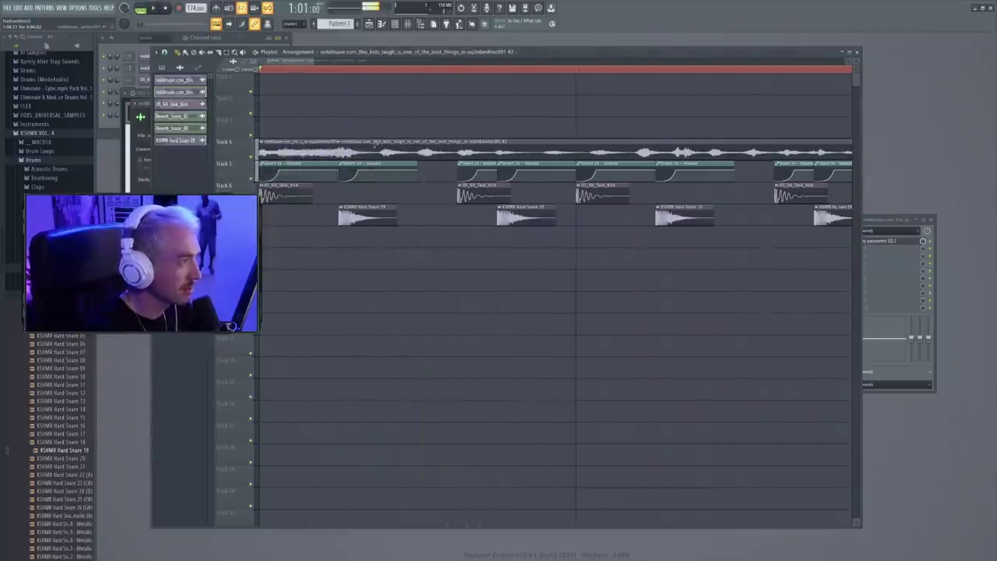
Move the laugh chop at bar 2 up to Track 3, delete its leftover tail piece and play the result
{"action": "key", "text": "space"}
{"action": "double_click", "coordinate": [421, 156]}
{"action": "key", "text": "space"}
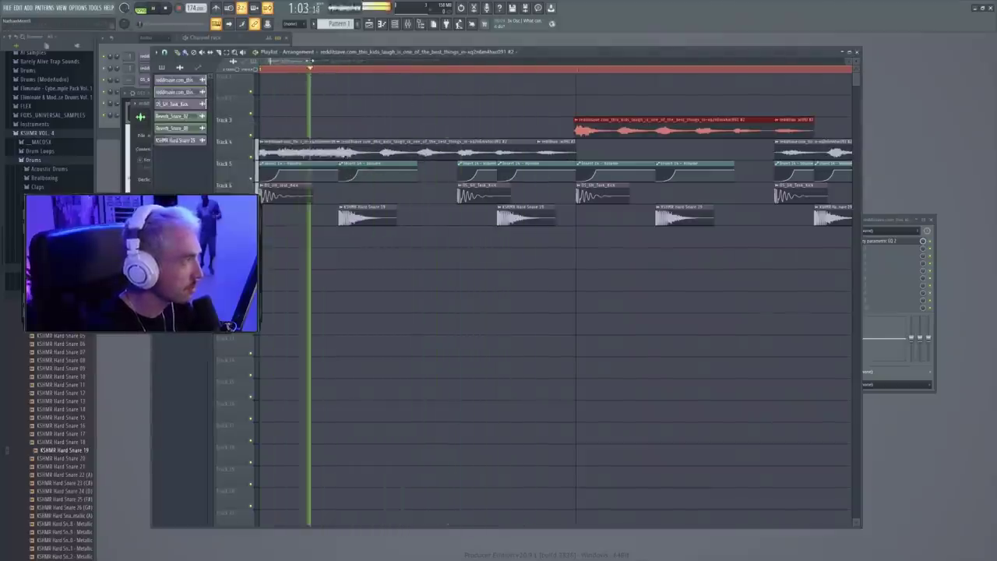
{"action": "scroll", "coordinate": [547, 154], "scroll_direction": "down", "scroll_amount": 2}
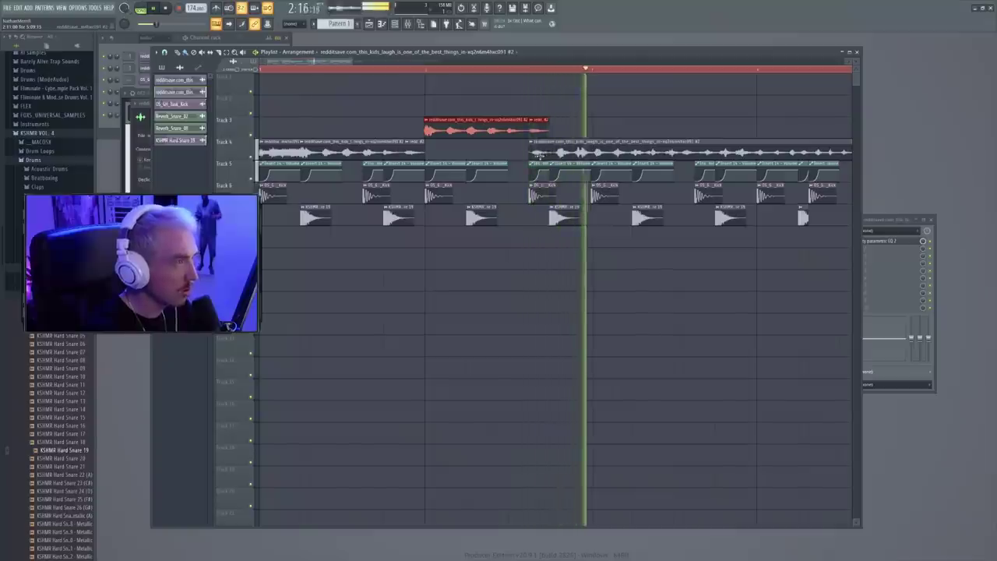
{"action": "key", "text": "space"}
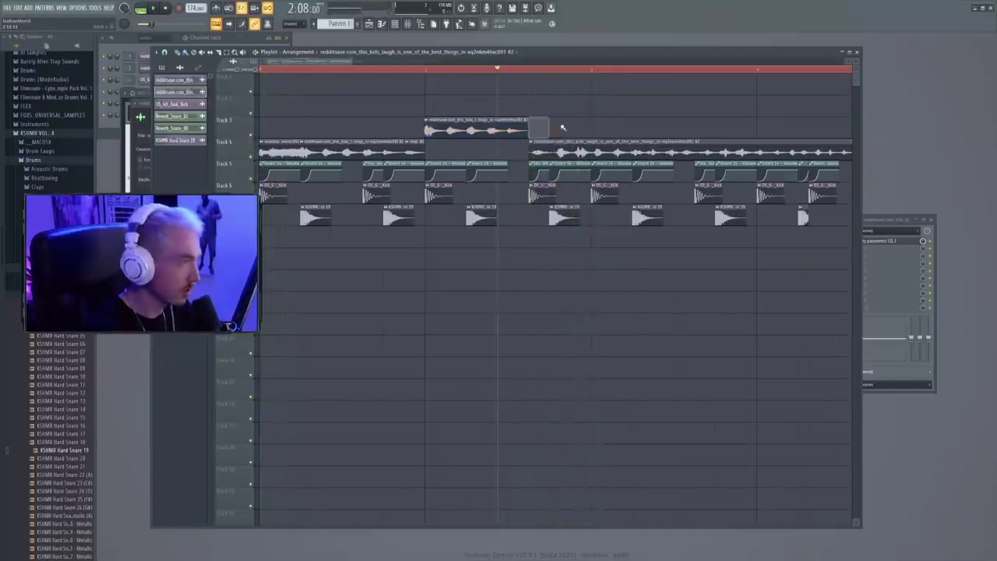
{"action": "key", "text": "space"}
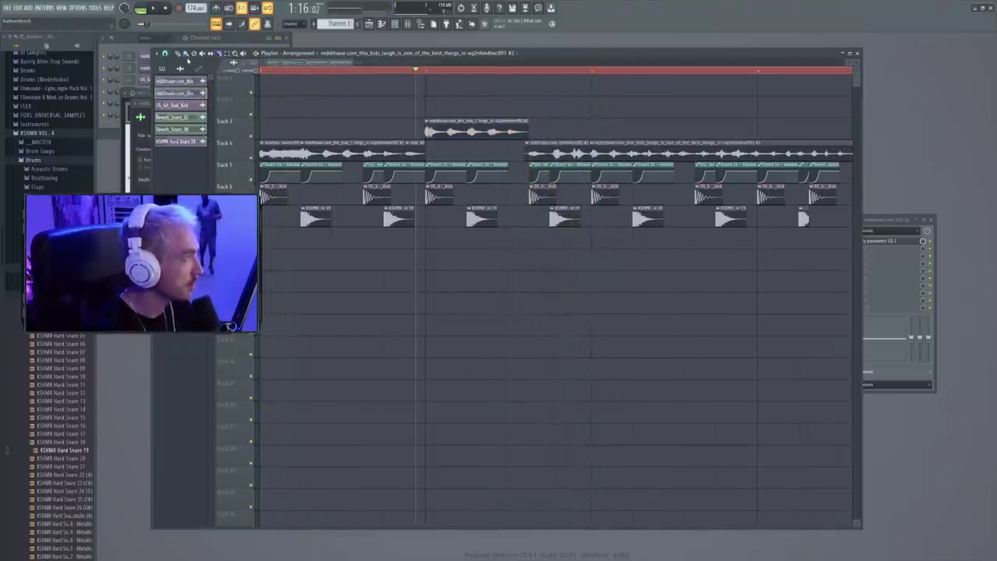
Remove the laugh clip's remainder after bar 3, copy the two-bar laugh chops to bars 3 and 4, and play the four-bar loop
{"action": "right_click", "coordinate": [600, 150]}
{"action": "scroll", "coordinate": [583, 145], "scroll_direction": "down", "scroll_amount": 1}
{"action": "left_click_drag", "start_coordinate": [573, 148], "coordinate": [532, 138]}
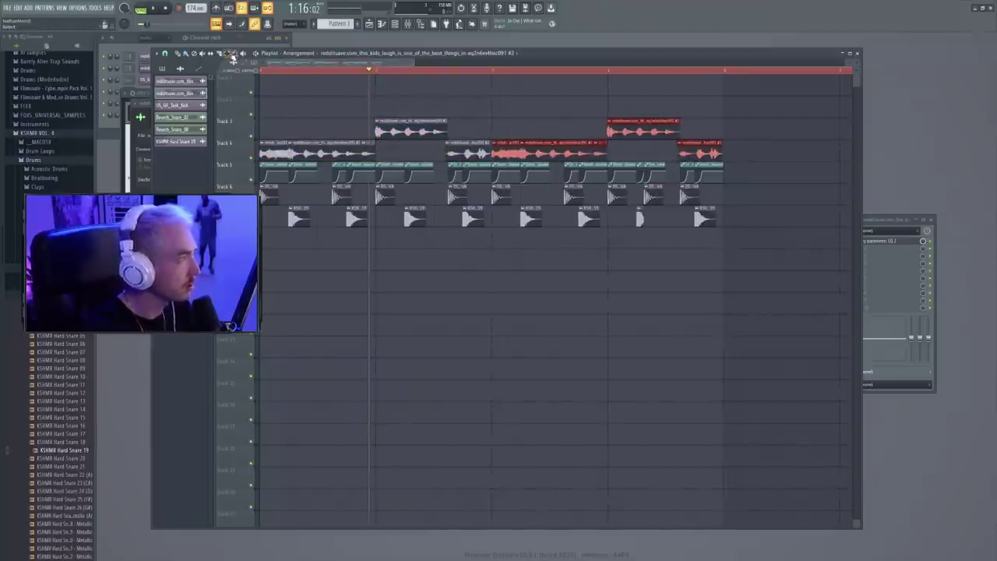
{"action": "key", "text": "ctrl+a"}
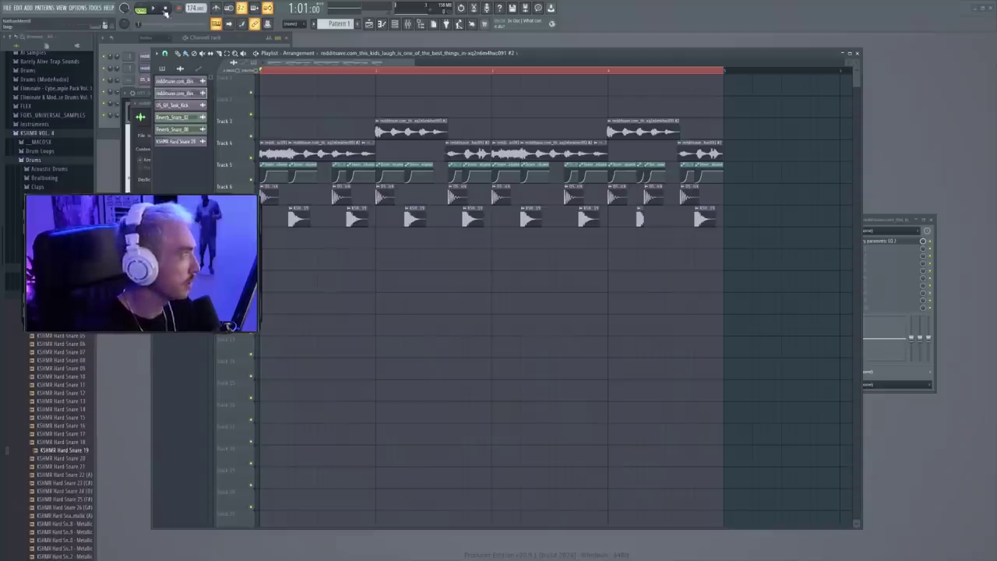
{"action": "left_click", "coordinate": [164, 10]}
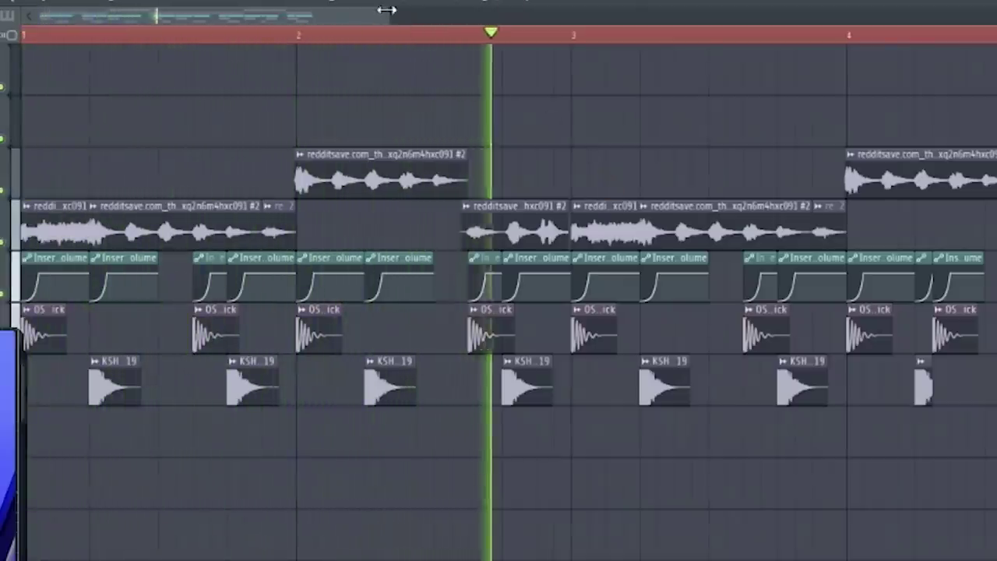
{"action": "left_click_drag", "start_coordinate": [388, 12], "coordinate": [547, 38]}
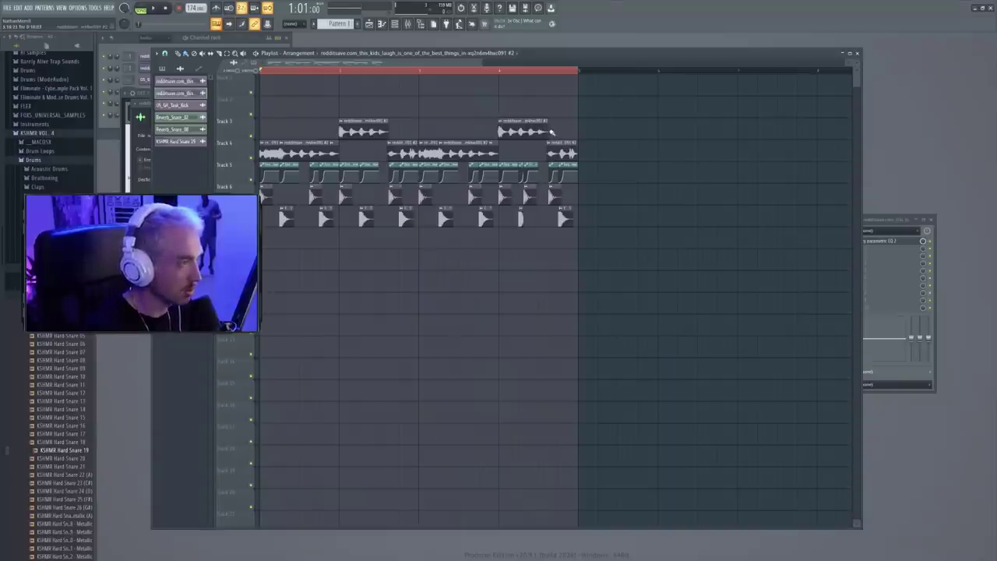
Load LFOTool on the laugh's mixer insert and move the bar 4 laugh chop from Track 3 to Track 4
{"action": "left_click", "coordinate": [48, 295]}
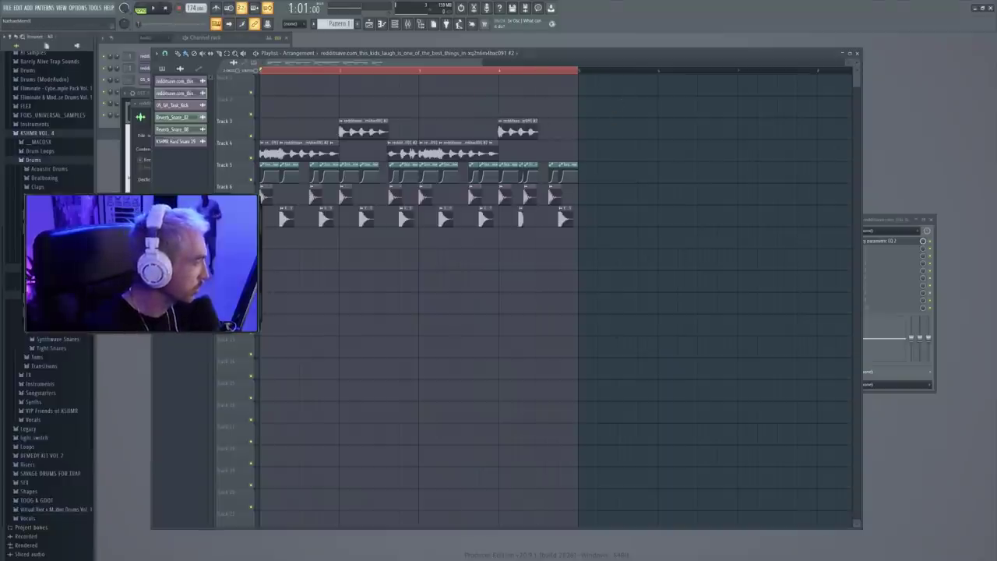
{"action": "double_click", "coordinate": [368, 134]}
{"action": "key", "text": "F9"}
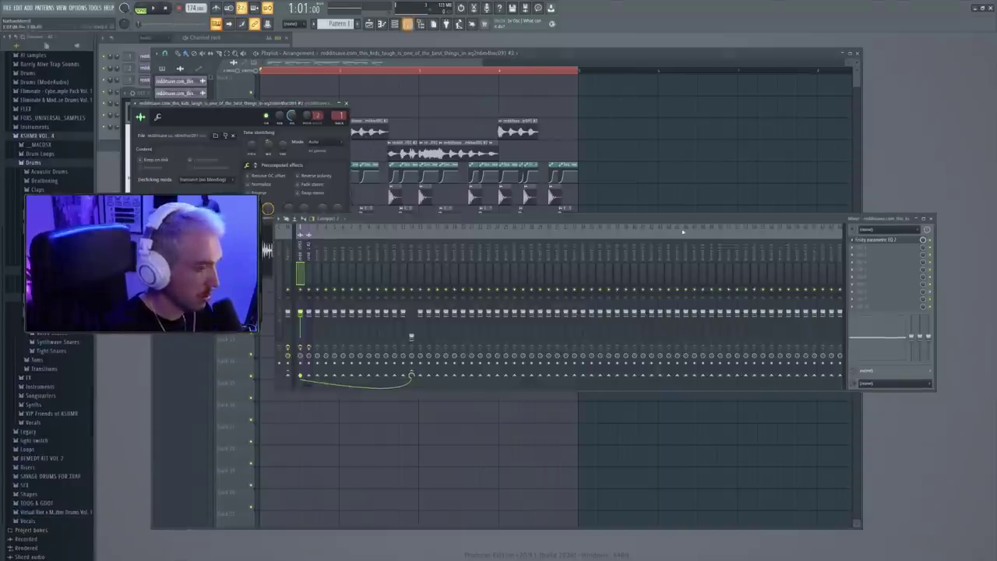
{"action": "left_click", "coordinate": [866, 258]}
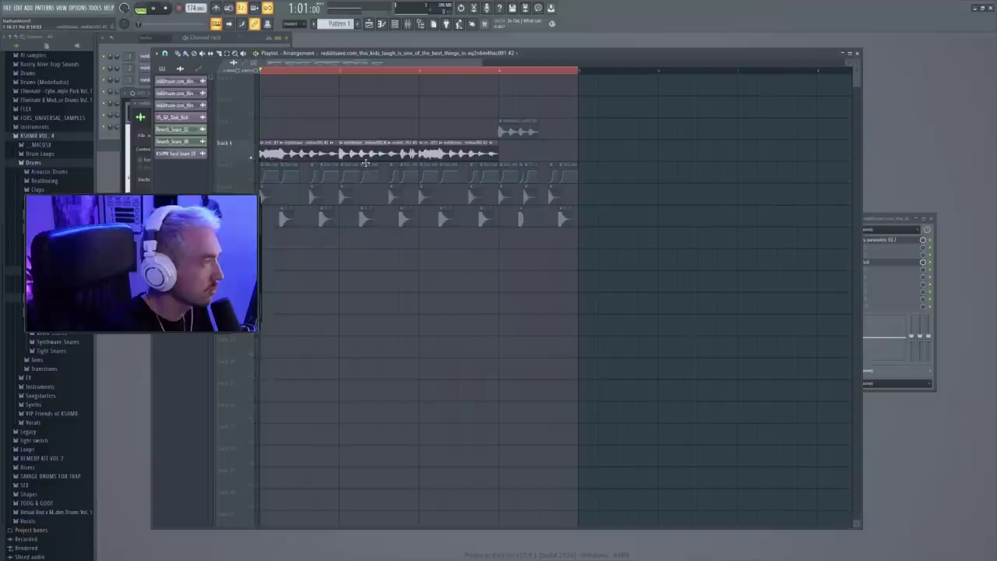
{"action": "key", "text": "space"}
{"action": "left_click_drag", "start_coordinate": [517, 131], "coordinate": [517, 153]}
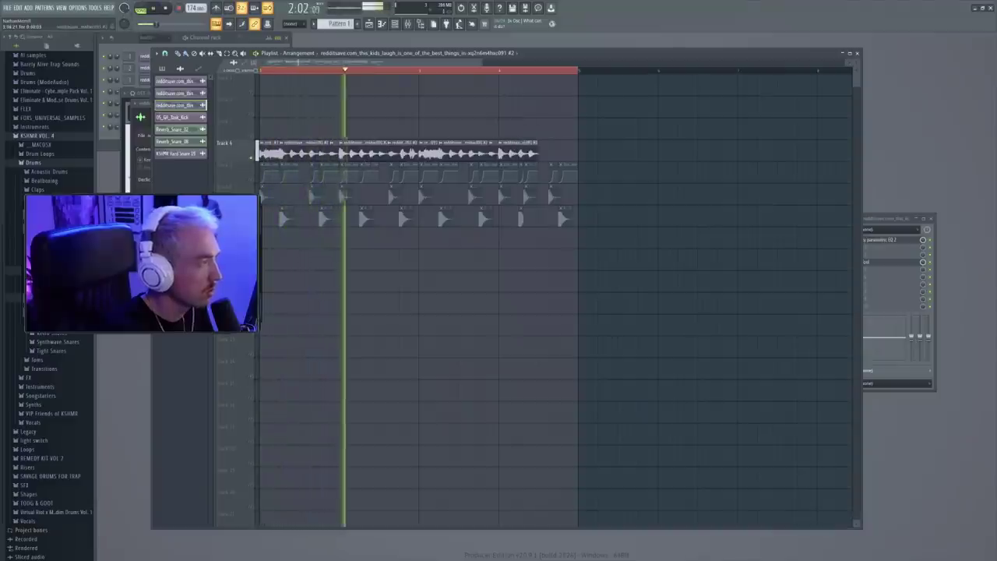
Reshape the LFOTool curve so it holds at full level and falls steeply near the end of the cycle
{"action": "key", "text": "F9"}
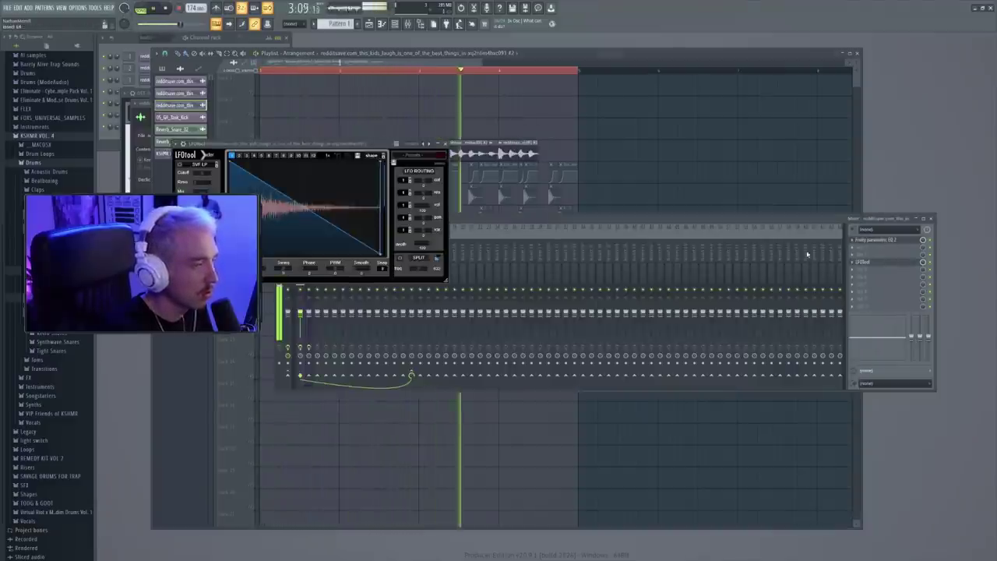
{"action": "key", "text": "F5"}
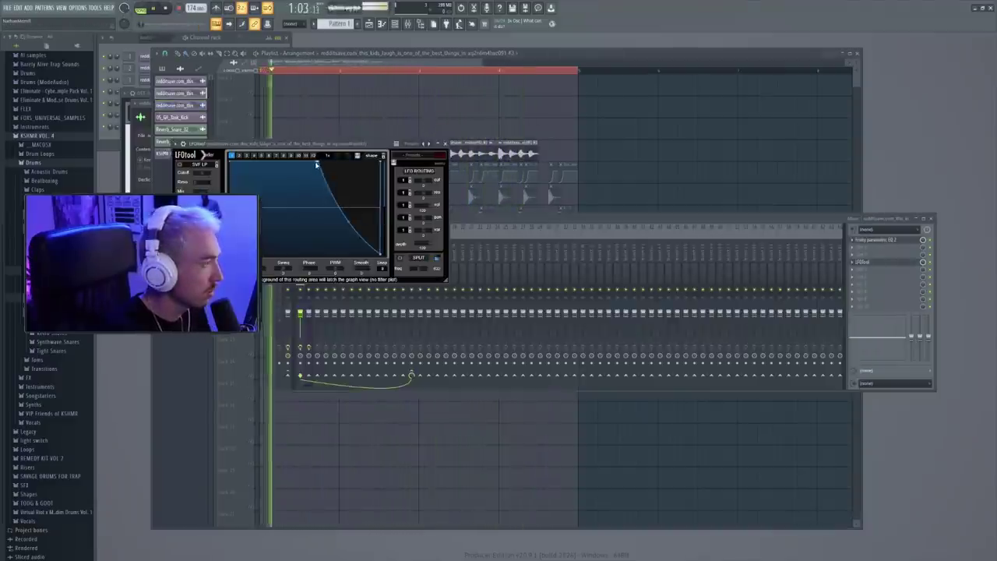
{"action": "left_click_drag", "start_coordinate": [316, 162], "coordinate": [292, 147]}
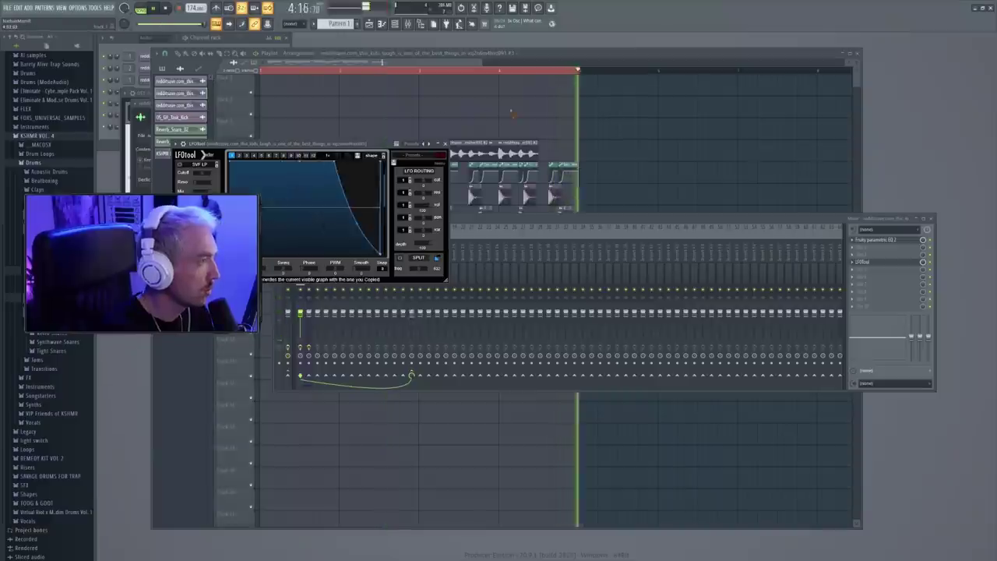
{"action": "key", "text": "F5"}
Check the channel settings of the laugh clip on Track 4, including its miscellaneous page, and close them
{"action": "double_click", "coordinate": [301, 153]}
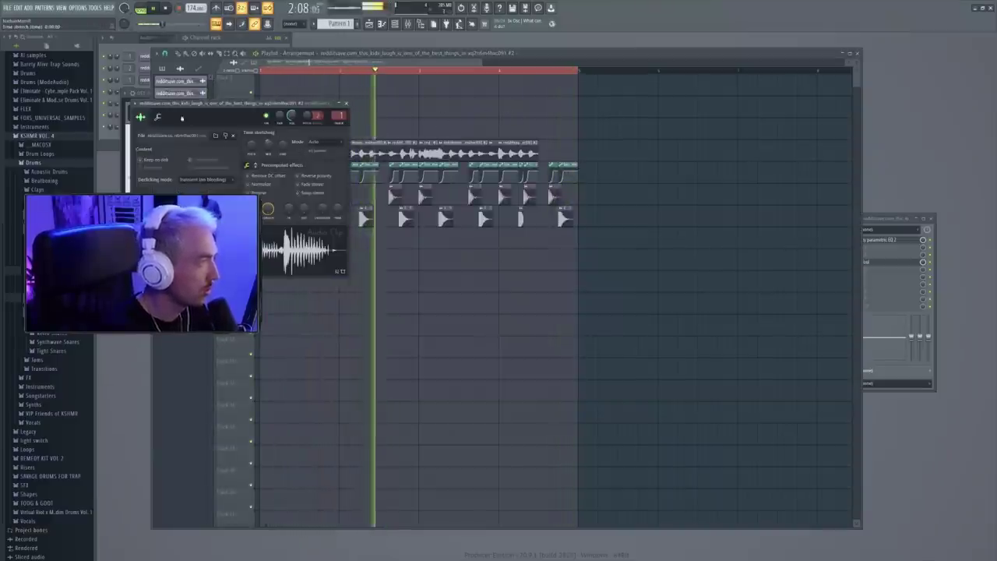
{"action": "left_click", "coordinate": [158, 117]}
{"action": "left_click", "coordinate": [346, 103]}
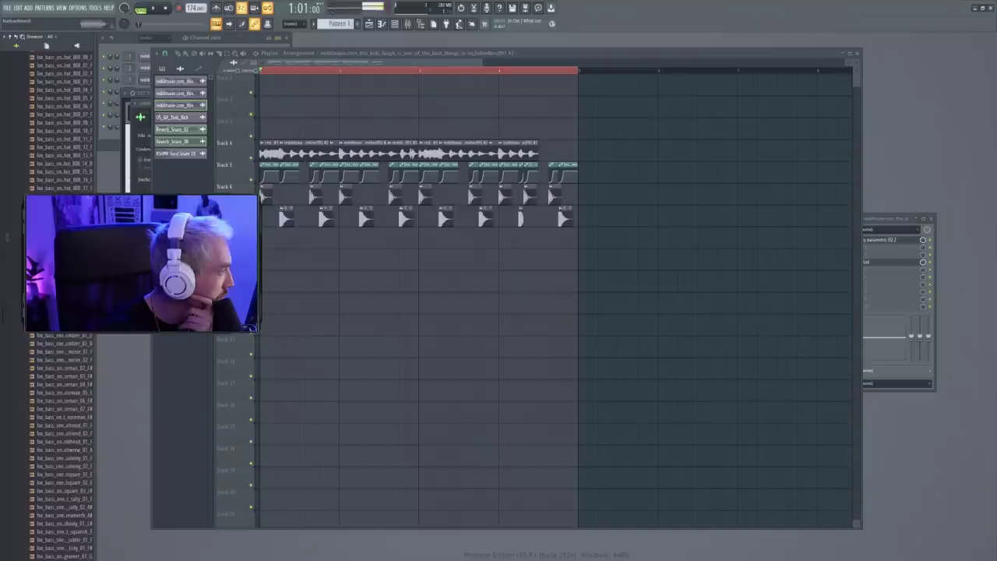
Place the fox_bass_oneshot_dark5_01_E sample at the start of Track 9, remove the opening laugh chop and play the loop
{"action": "left_click_drag", "start_coordinate": [481, 286], "coordinate": [270, 261]}
{"action": "key", "text": "space"}
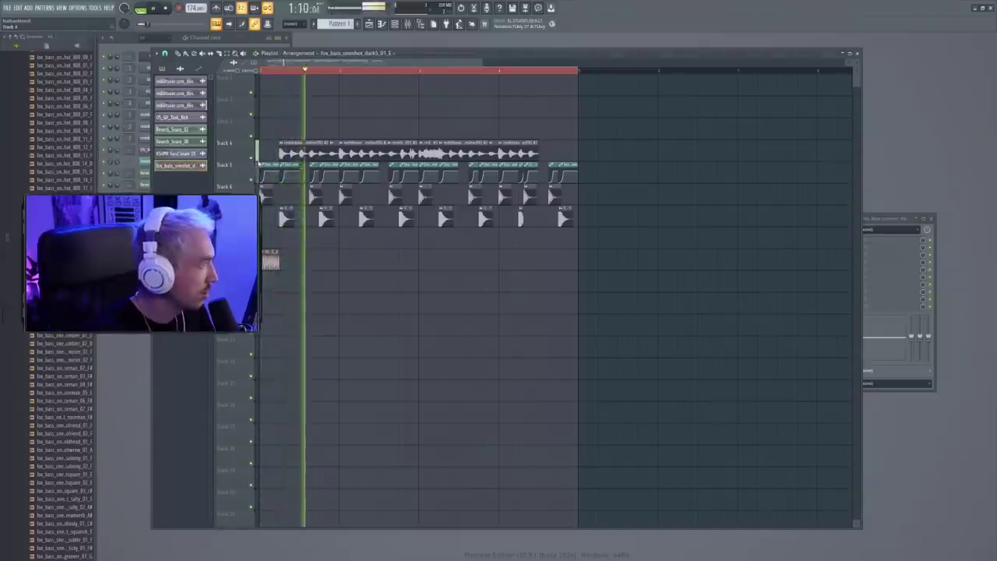
{"action": "key", "text": "space"}
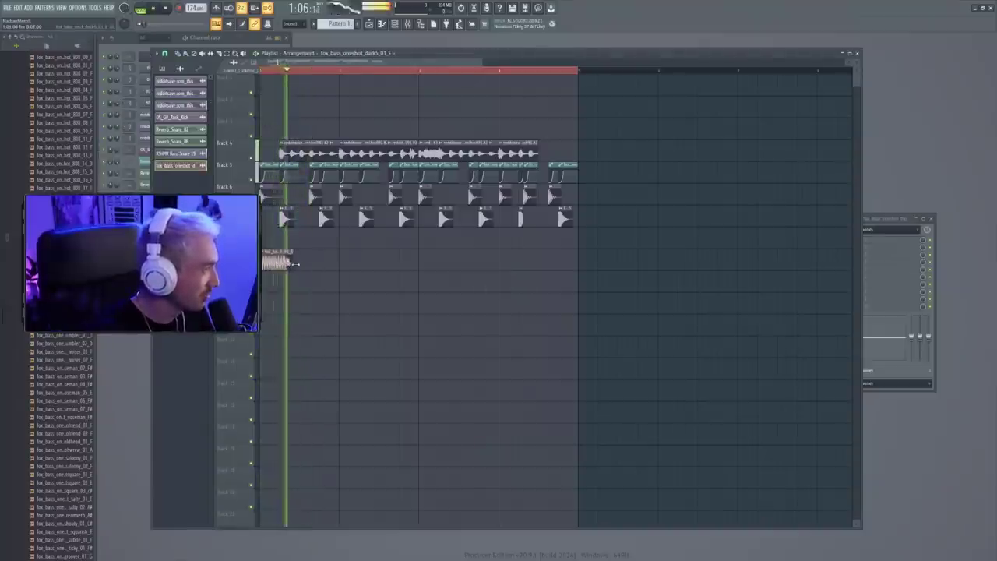
{"action": "key", "text": "space"}
Adjust the time-stretch multiplier of the bass one-shot on Track 9 and play it closely against the kick
{"action": "double_click", "coordinate": [306, 257]}
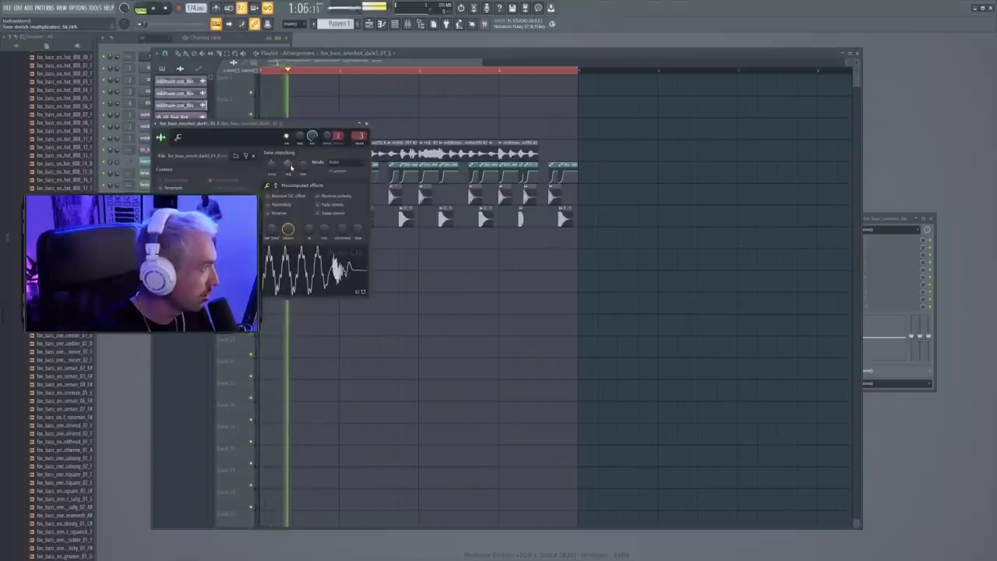
{"action": "left_click_drag", "start_coordinate": [291, 167], "coordinate": [290, 165]}
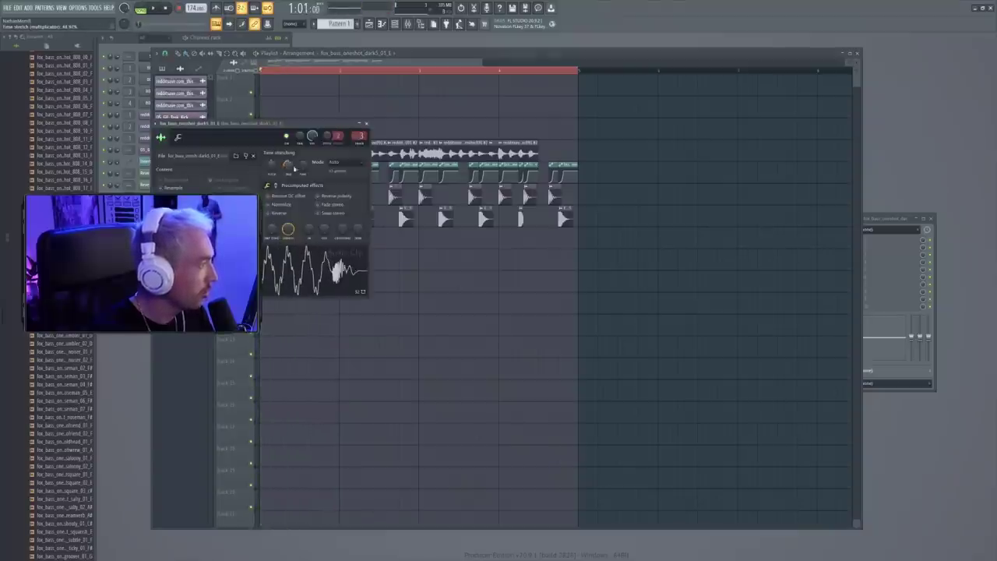
{"action": "key", "text": "Escape"}
{"action": "left_click_drag", "start_coordinate": [488, 62], "coordinate": [285, 100]}
{"action": "double_click", "coordinate": [398, 242]}
{"action": "right_click", "coordinate": [398, 241]}
{"action": "key", "text": "space"}
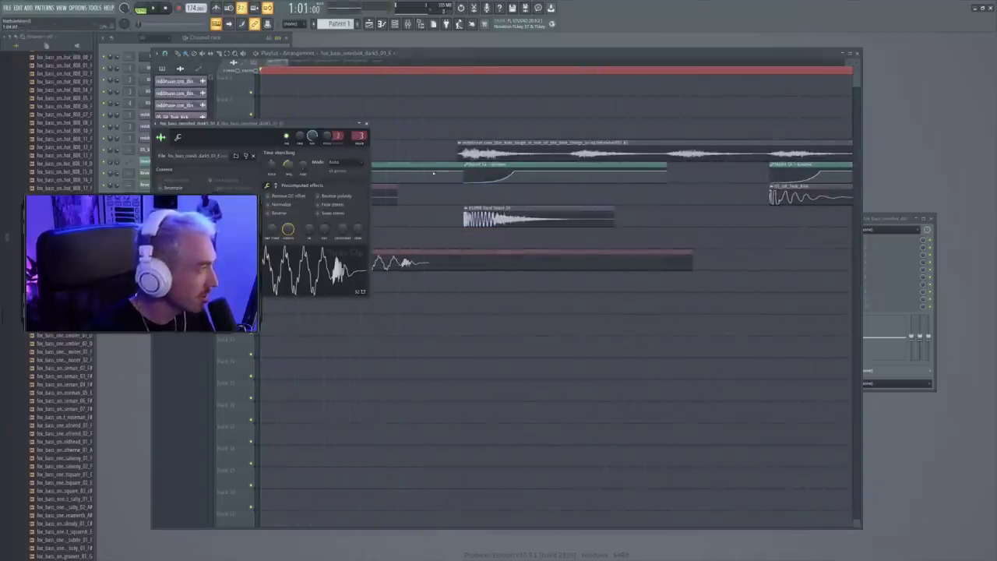
{"action": "key", "text": "Escape"}
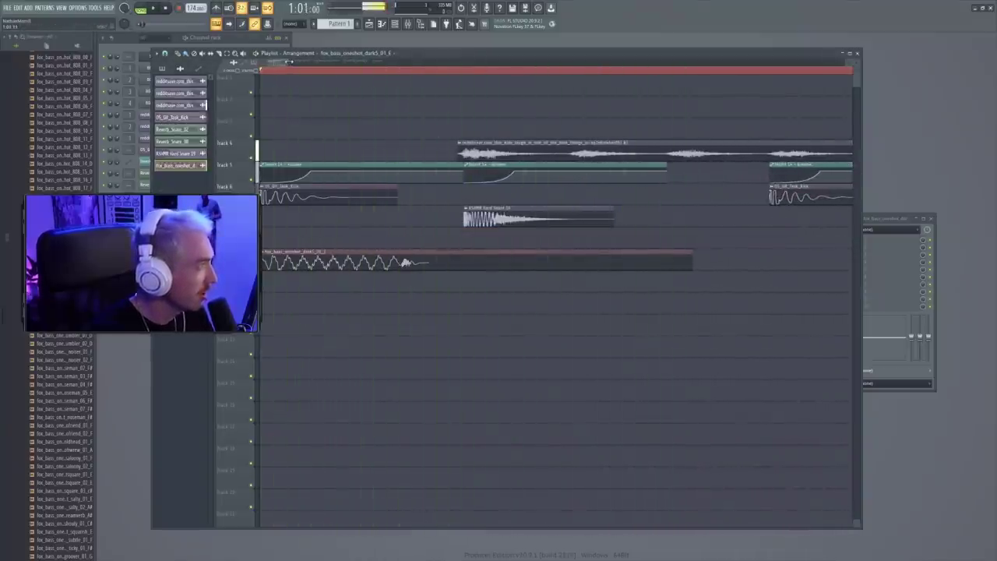
Adjust the pitch shift of the bass one-shot on Track 9 and close its channel settings
{"action": "left_click_drag", "start_coordinate": [289, 62], "coordinate": [338, 196]}
{"action": "double_click", "coordinate": [305, 252]}
{"action": "left_click_drag", "start_coordinate": [266, 171], "coordinate": [264, 166]}
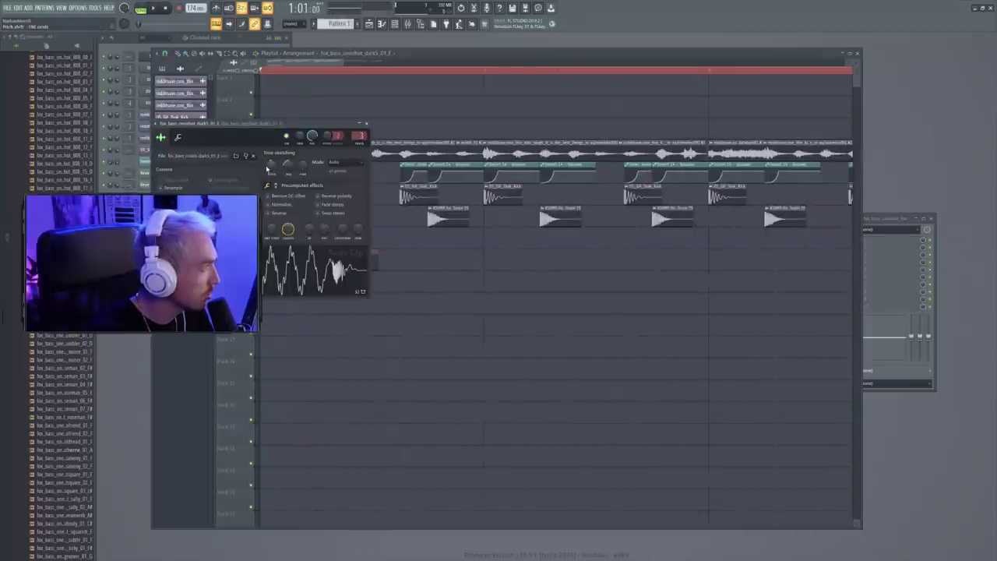
{"action": "key", "text": "Escape"}
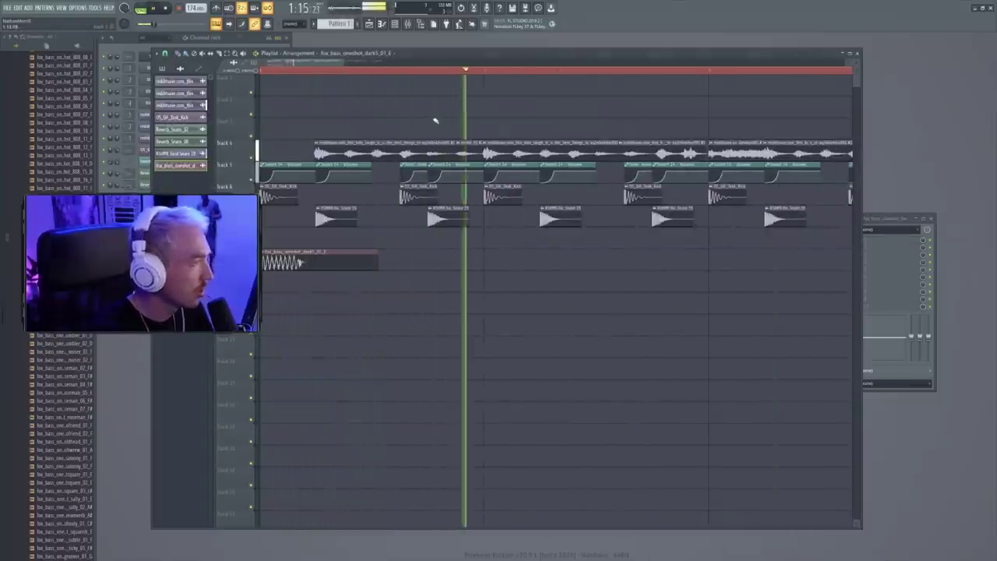
Copy the bass one-shot on Track 9 to bar 3 and late in bar 4, and make the last copy unique
{"action": "left_click", "coordinate": [713, 258]}
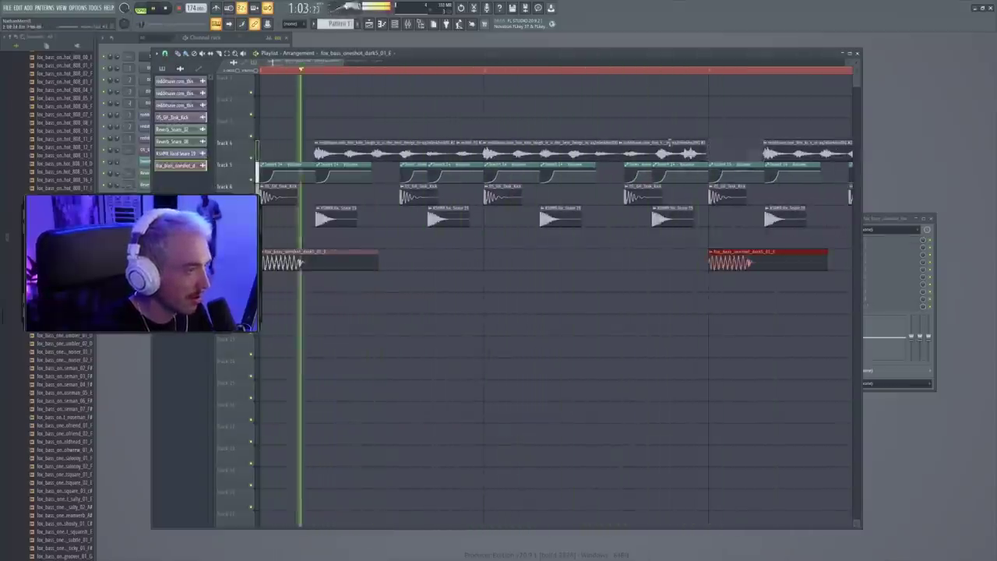
{"action": "scroll", "coordinate": [590, 271], "scroll_direction": "down", "scroll_amount": 3}
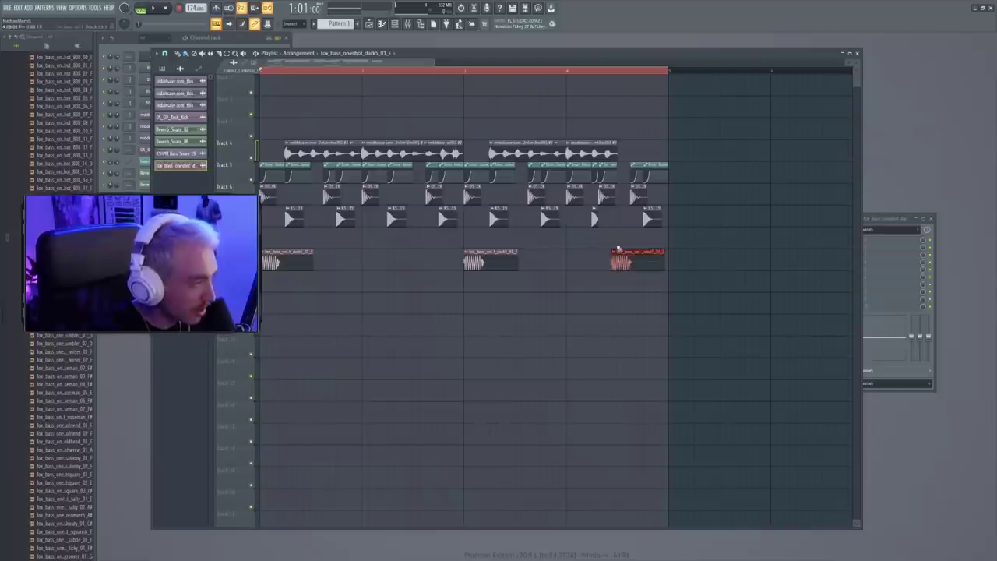
{"action": "left_click", "coordinate": [620, 253]}
{"action": "left_click", "coordinate": [640, 310]}
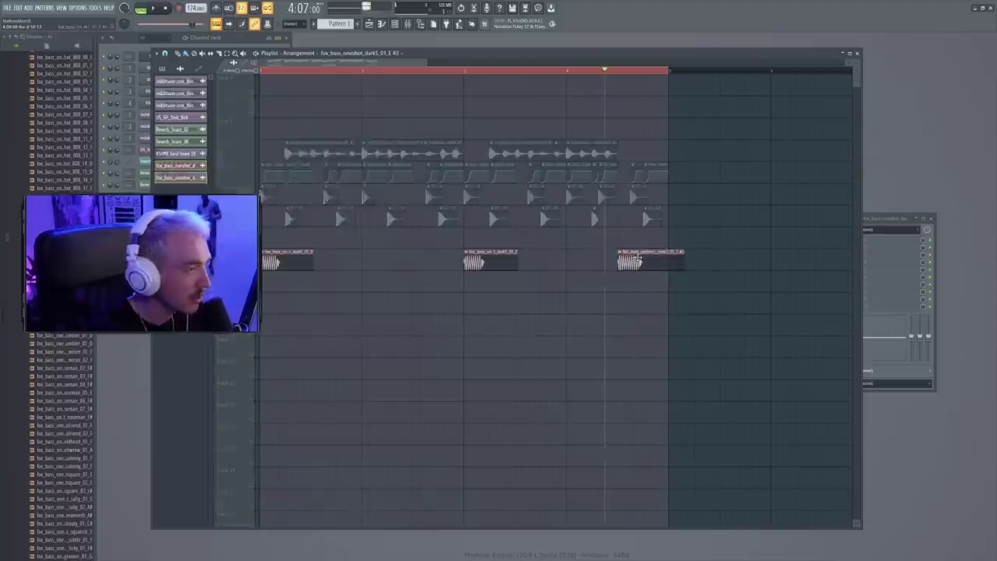
Raise the pitch shift of the unique bass copy in bar 4 and return to the playlist
{"action": "double_click", "coordinate": [639, 261]}
{"action": "scroll", "coordinate": [292, 187], "scroll_direction": "up", "scroll_amount": 4}
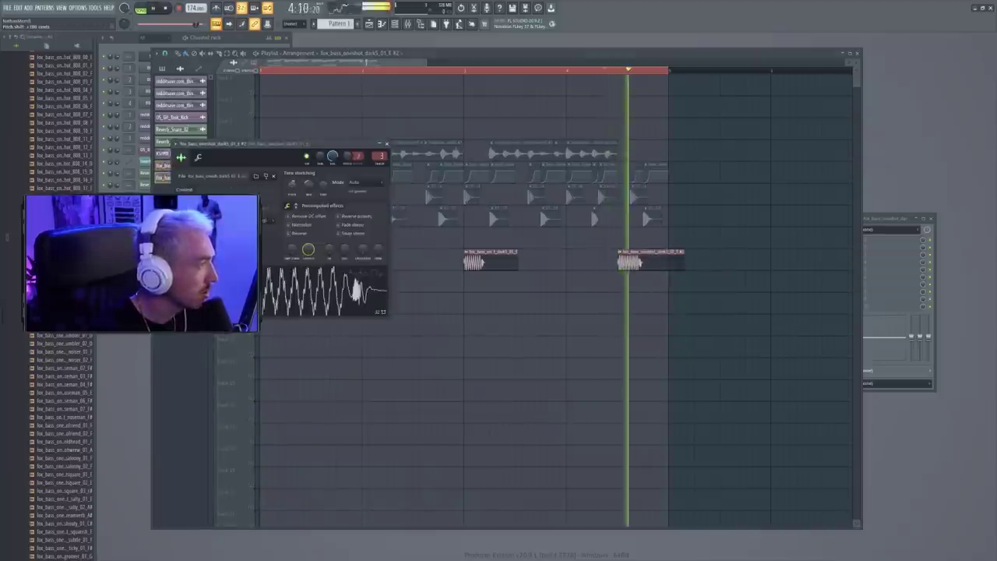
{"action": "scroll", "coordinate": [290, 190], "scroll_direction": "up", "scroll_amount": 2}
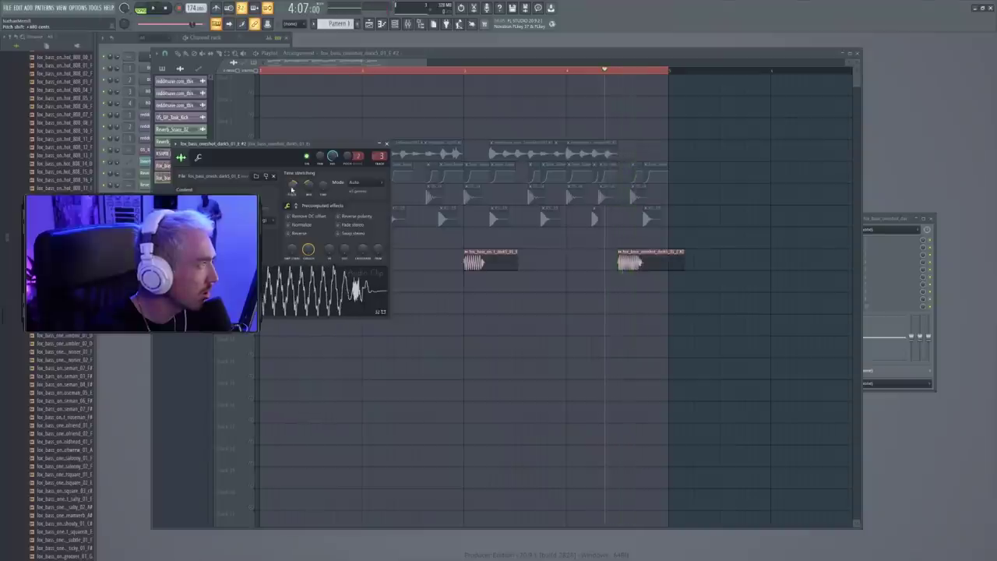
{"action": "left_click", "coordinate": [520, 152]}
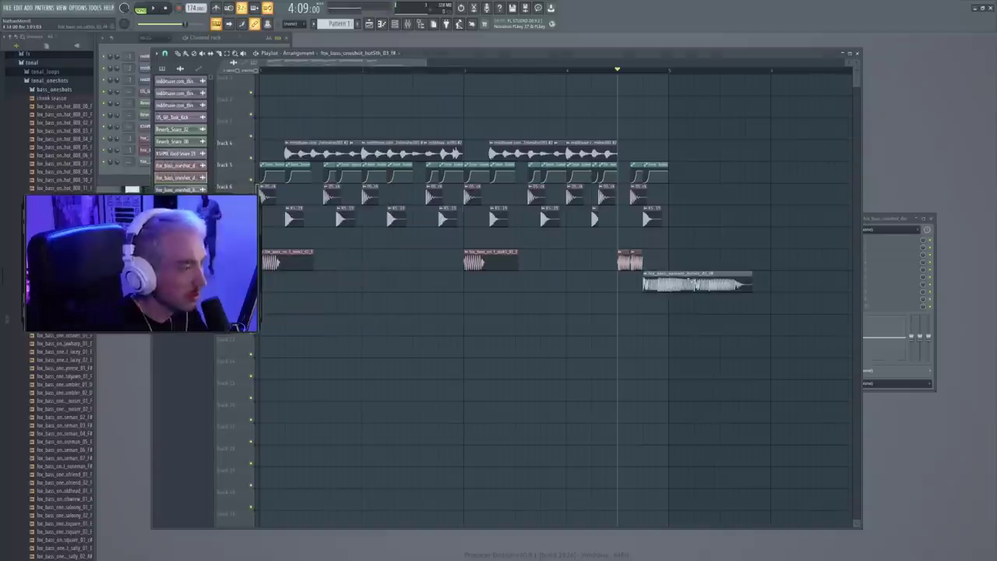
Trim the Track 10 bass clip to end at bar 5, delete the first short bass chop in bar 4 and play it
{"action": "left_click_drag", "start_coordinate": [750, 282], "coordinate": [669, 281]}
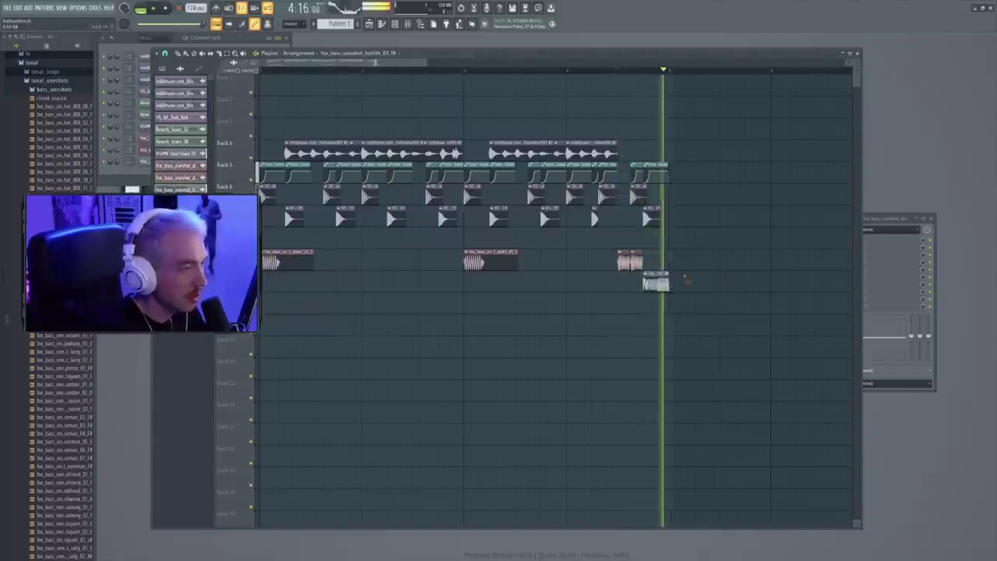
{"action": "key", "text": "space"}
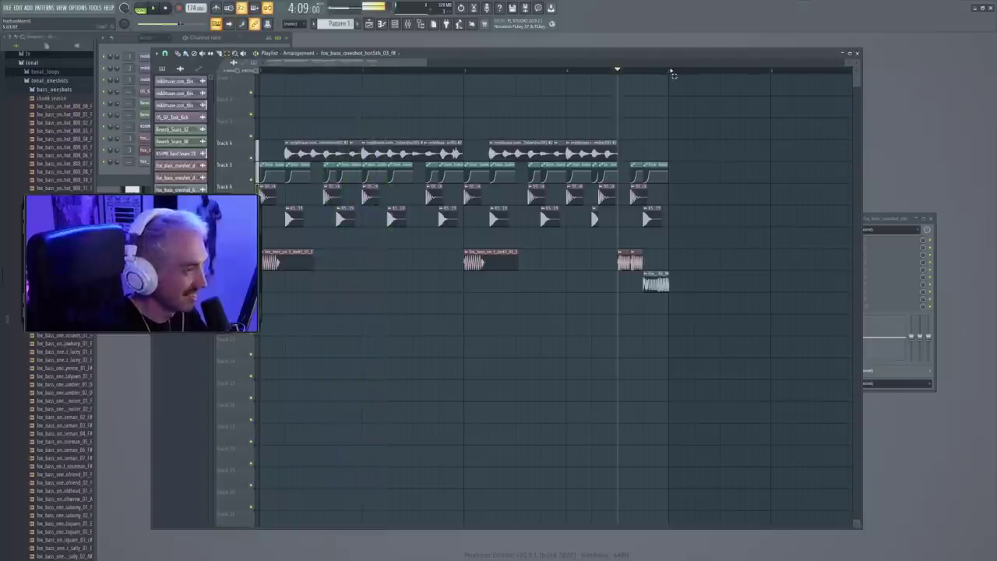
{"action": "right_click", "coordinate": [623, 261]}
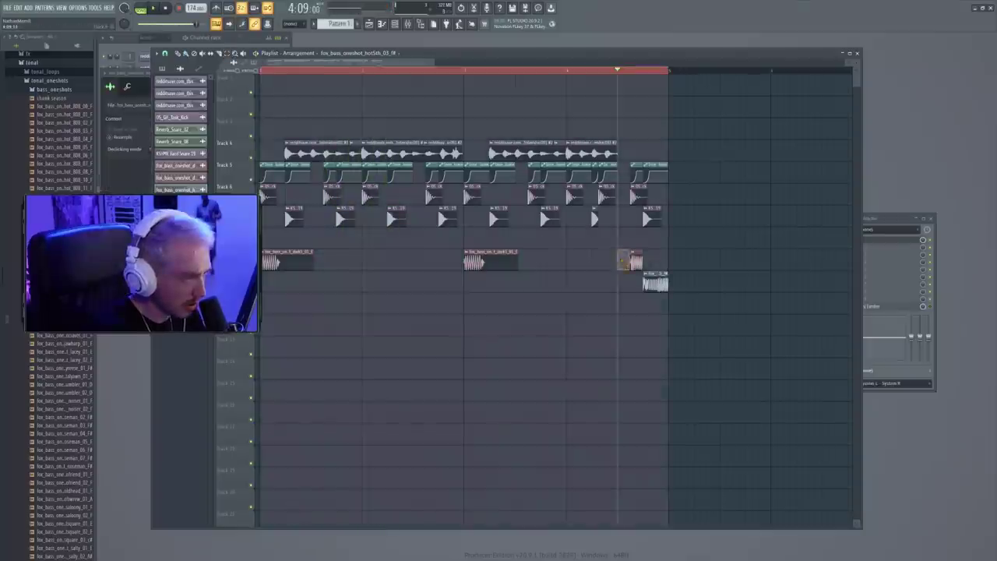
{"action": "key", "text": "space"}
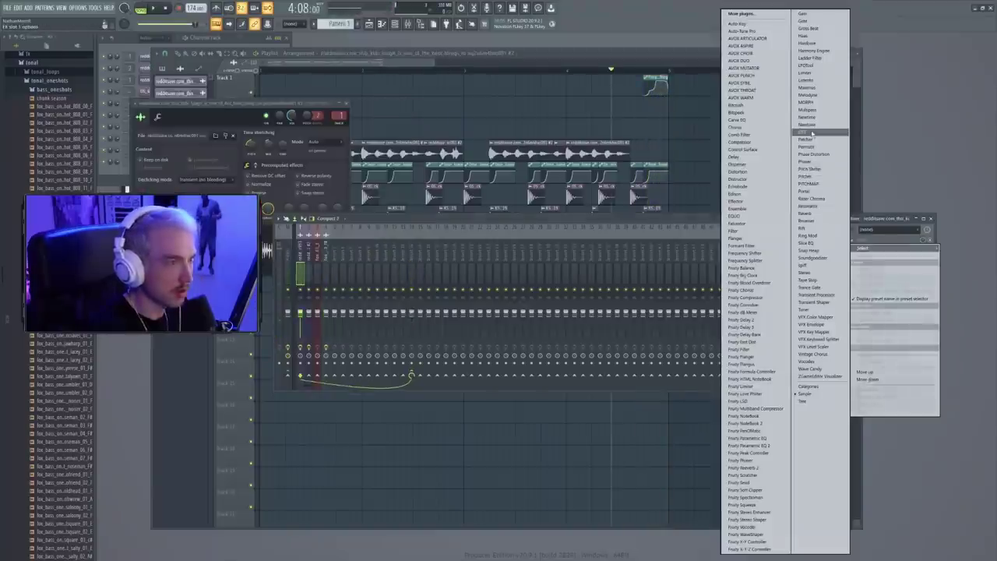
Add OTT to the laugh vocal's mixer insert, choose Broadcast Str..t Stream Mix R as its input and dismiss the external input prompt
{"action": "left_click", "coordinate": [810, 134]}
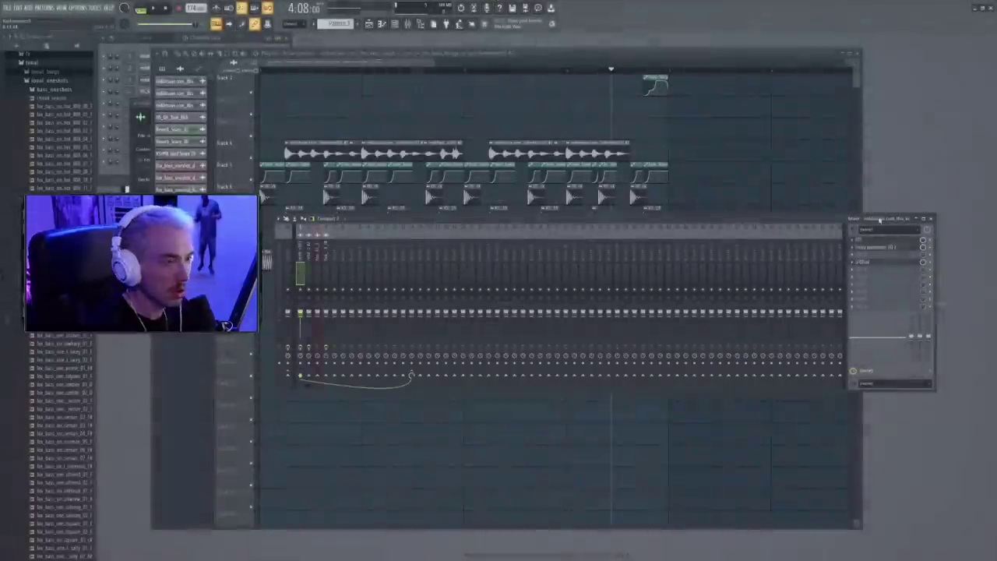
{"action": "left_click", "coordinate": [874, 236]}
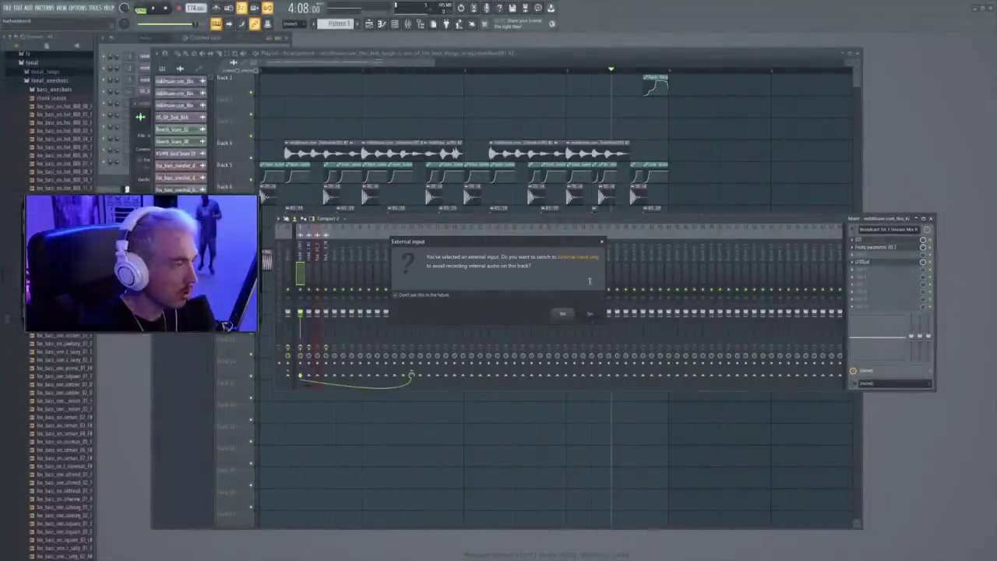
{"action": "left_click", "coordinate": [601, 243]}
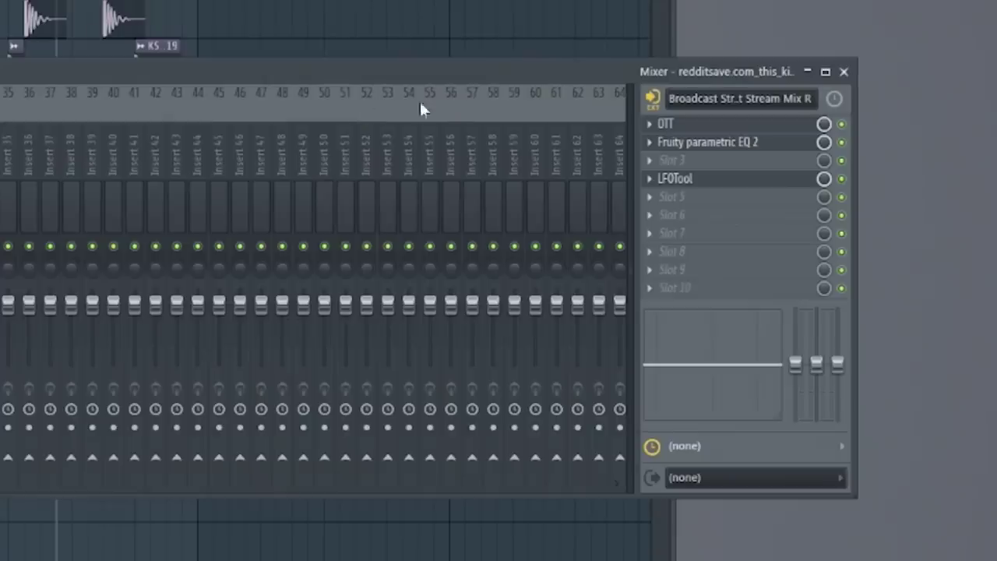
{"action": "left_click", "coordinate": [734, 99]}
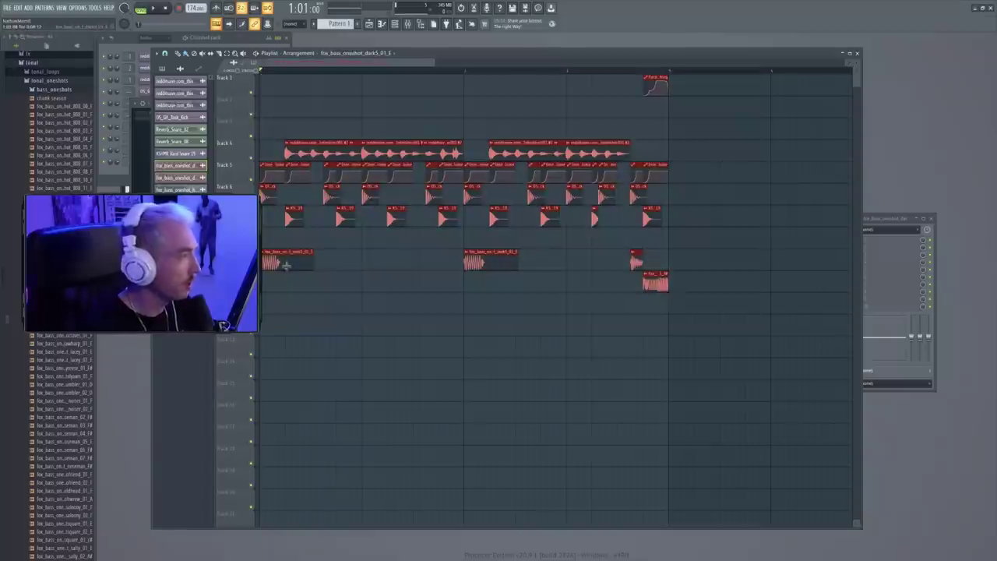
Clear the selection of all playlist clips and switch to the Draw tool
{"action": "left_click_drag", "start_coordinate": [275, 258], "coordinate": [682, 259]}
{"action": "key", "text": "ctrl+d"}
{"action": "left_click", "coordinate": [178, 54]}
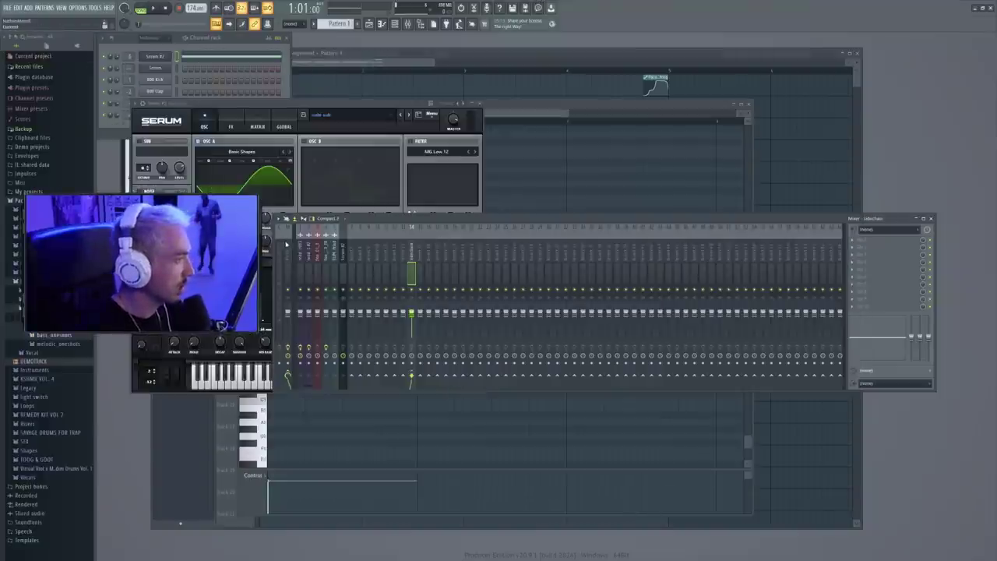
Add Fruity Reeverb 2 to the Master mixer track
{"action": "left_click", "coordinate": [286, 245]}
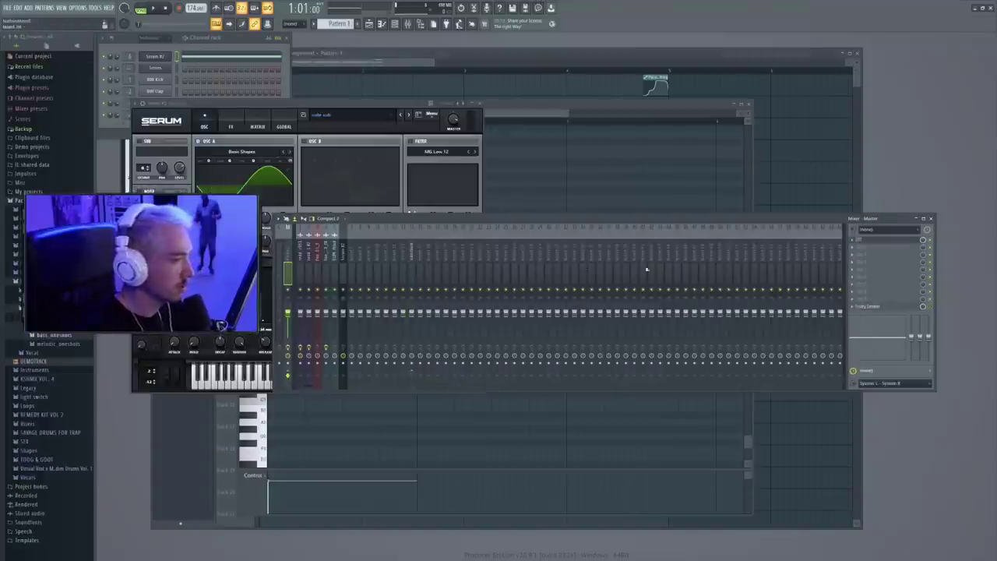
{"action": "left_click", "coordinate": [853, 268]}
{"action": "mouse_move", "coordinate": [880, 277]}
{"action": "left_click", "coordinate": [750, 468]}
Set the master reverb's decay and wet level to maximum, its dry level to zero, and raise its low cut
{"action": "left_click_drag", "start_coordinate": [488, 169], "coordinate": [485, 156]}
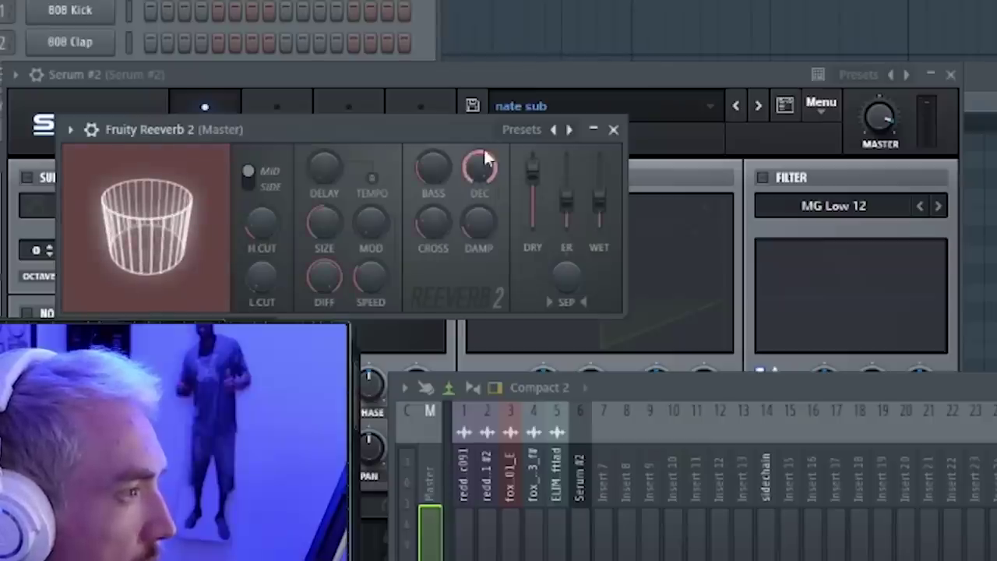
{"action": "left_click_drag", "start_coordinate": [599, 200], "coordinate": [599, 154]}
{"action": "left_click_drag", "start_coordinate": [535, 186], "coordinate": [534, 237]}
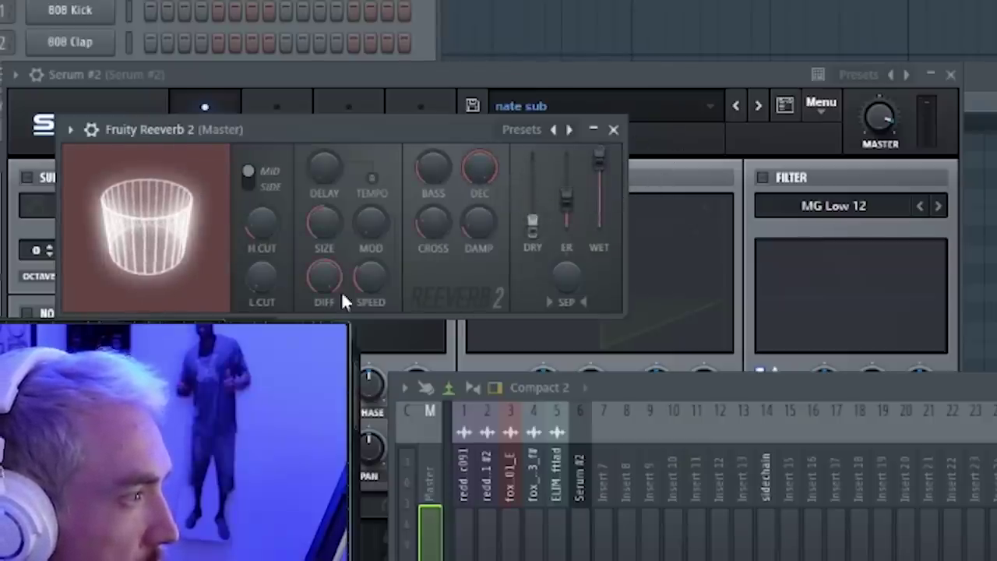
{"action": "left_click_drag", "start_coordinate": [262, 277], "coordinate": [286, 224]}
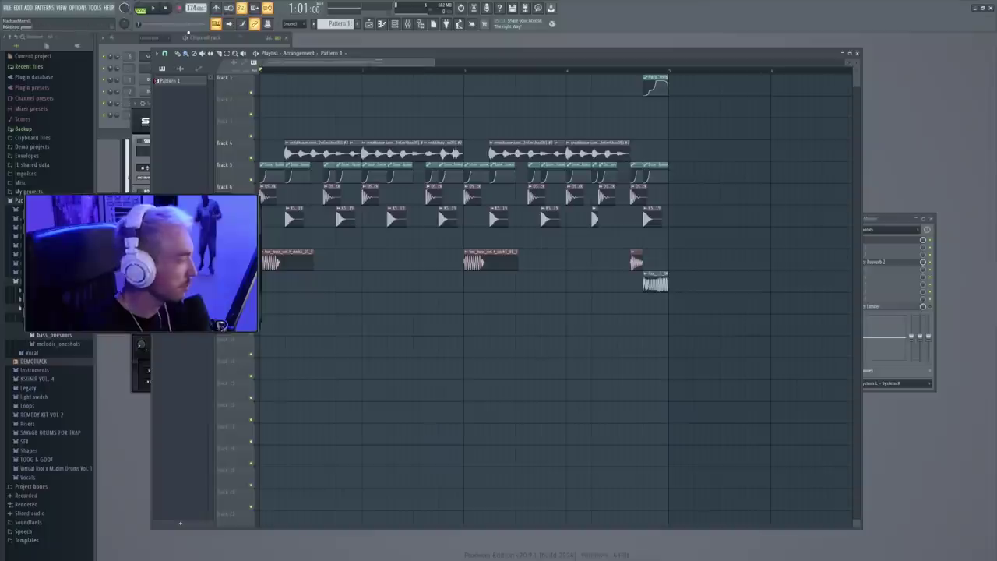
Play the arrangement from the start to hear the master effects, stop it and bring the mixer forward
{"action": "key", "text": "space"}
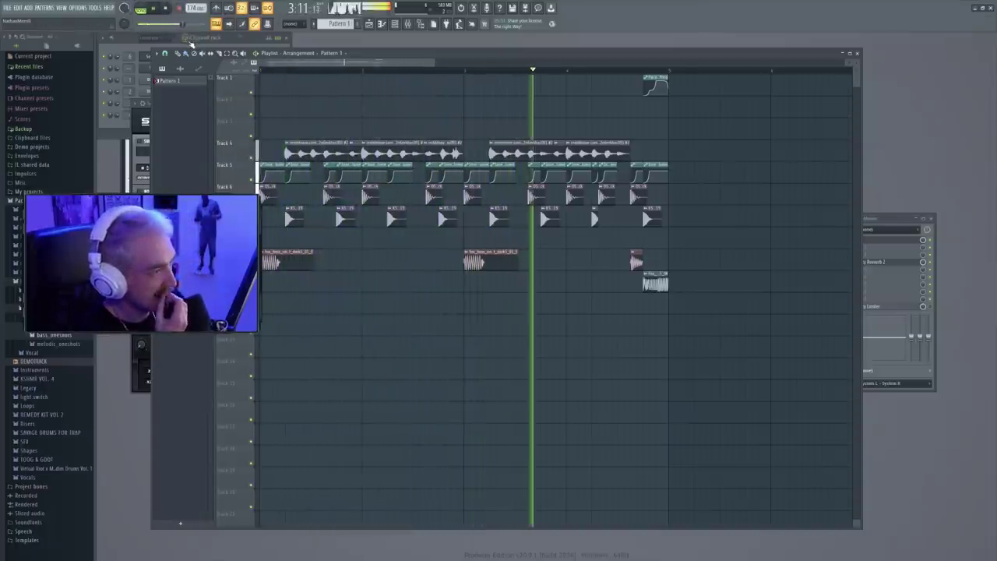
{"action": "key", "text": "space"}
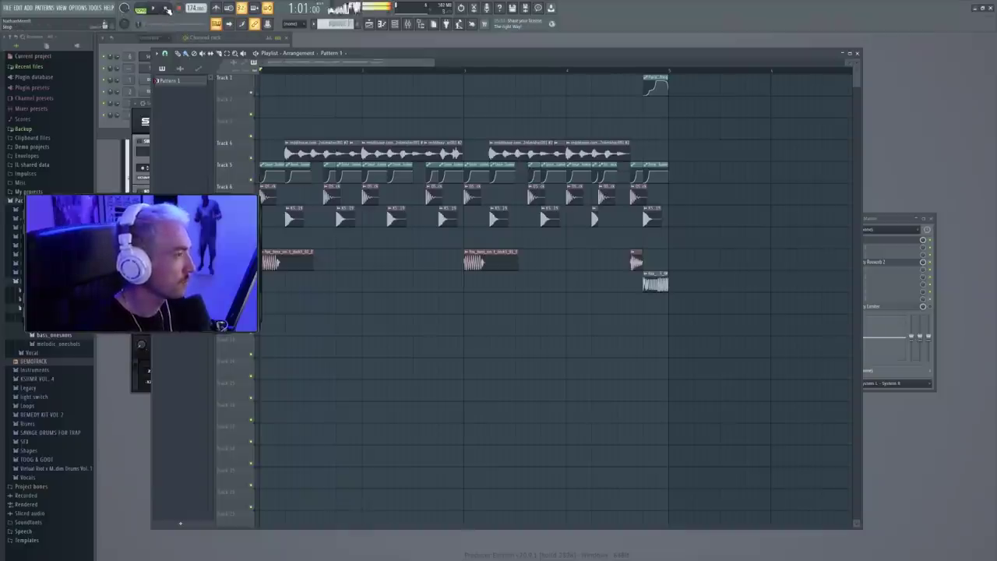
{"action": "left_click", "coordinate": [896, 218]}
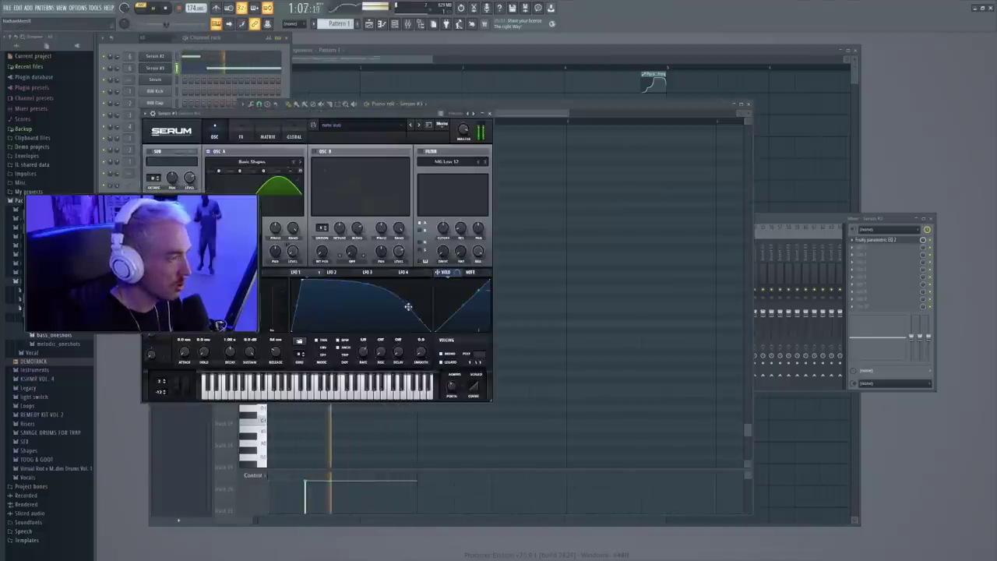
Reshape the falling part of Serum #3's LFO curve and return to the playlist, toggling playback
{"action": "left_click_drag", "start_coordinate": [407, 306], "coordinate": [352, 295]}
{"action": "key", "text": "F5"}
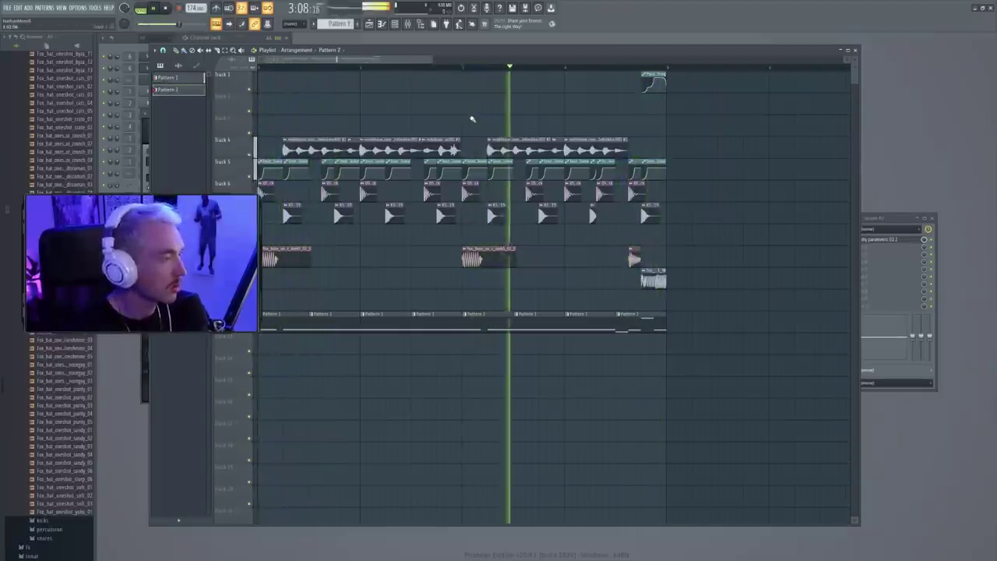
{"action": "key", "text": "space"}
{"action": "scroll", "coordinate": [69, 348], "scroll_direction": "down", "scroll_amount": 4}
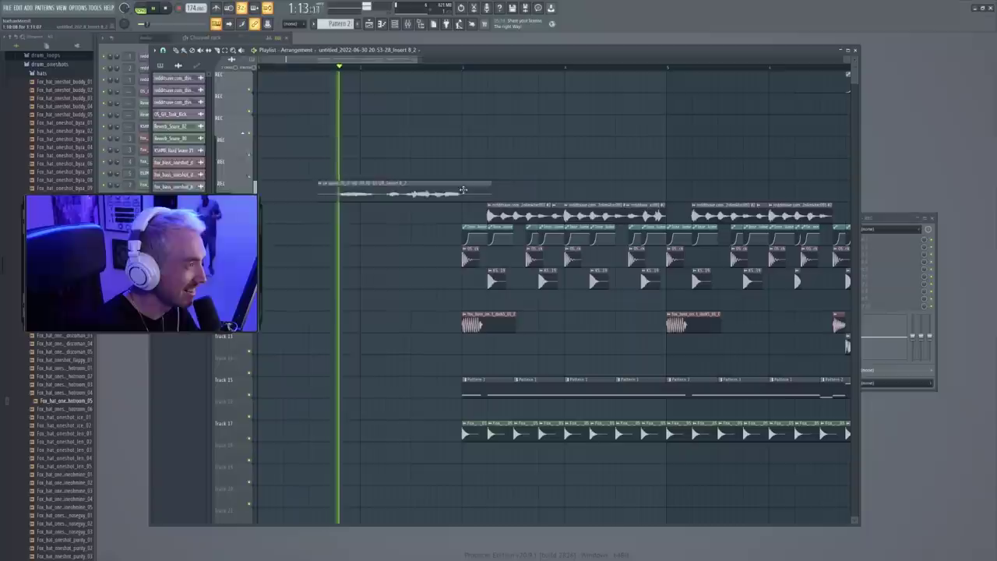
Open the recorded voice clip's channel settings and set the playlist snap to Cell
{"action": "double_click", "coordinate": [462, 190]}
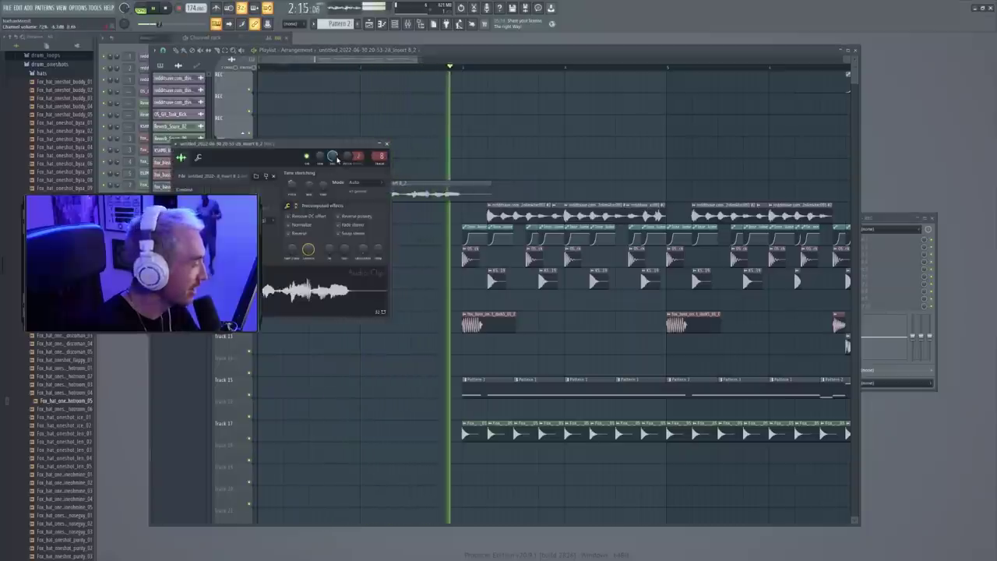
{"action": "left_click", "coordinate": [163, 50]}
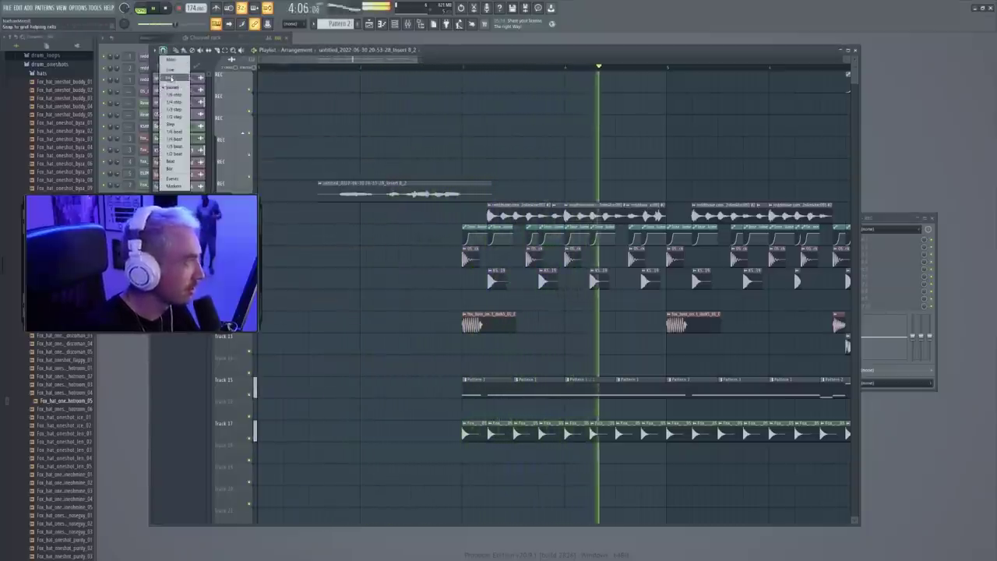
{"action": "left_click", "coordinate": [172, 78]}
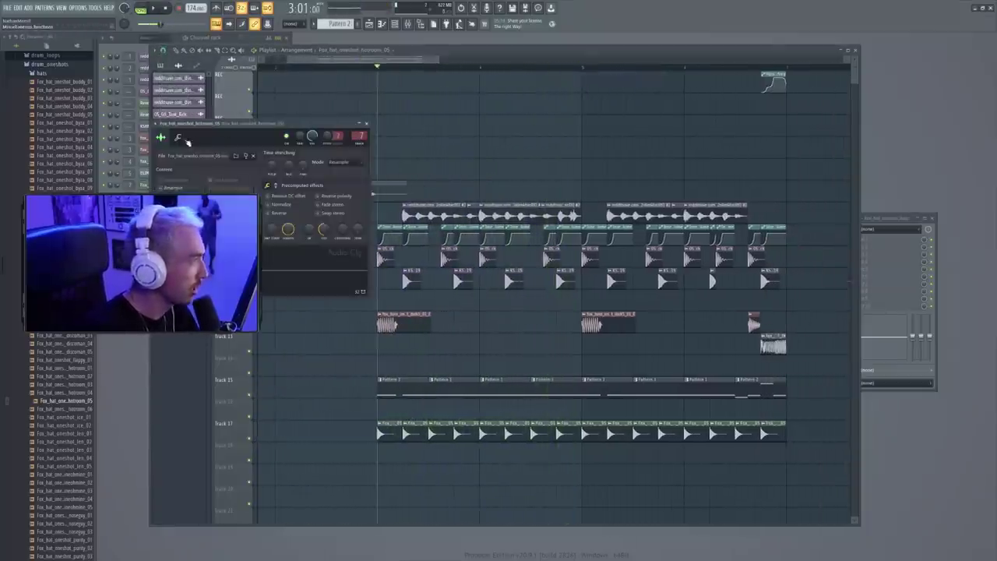
Open the level adjustments of the Fox_hat_oneshot_hotroom_05 channel, close them and play the drop from bar 3
{"action": "left_click", "coordinate": [179, 138]}
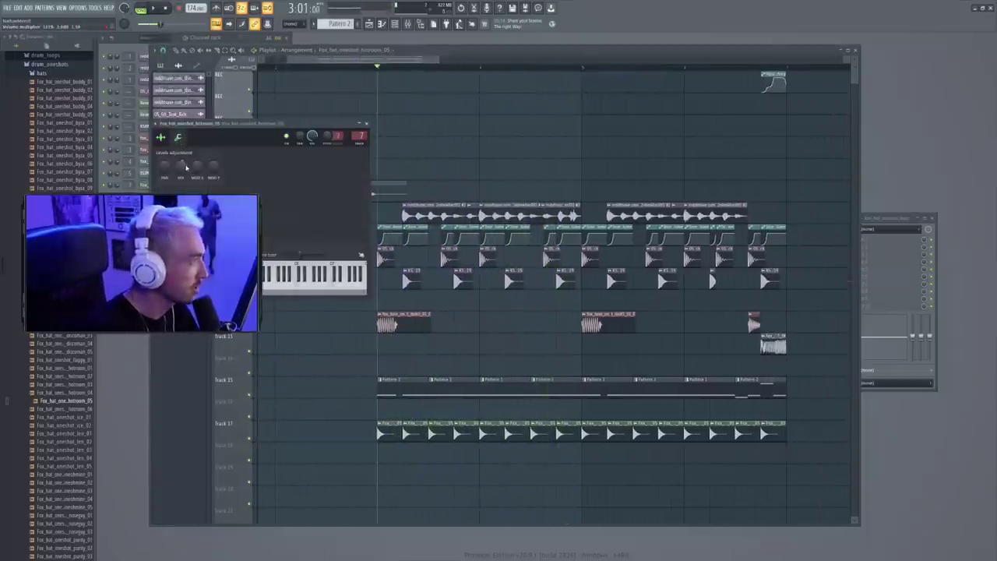
{"action": "key", "text": "Escape"}
{"action": "key", "text": "space"}
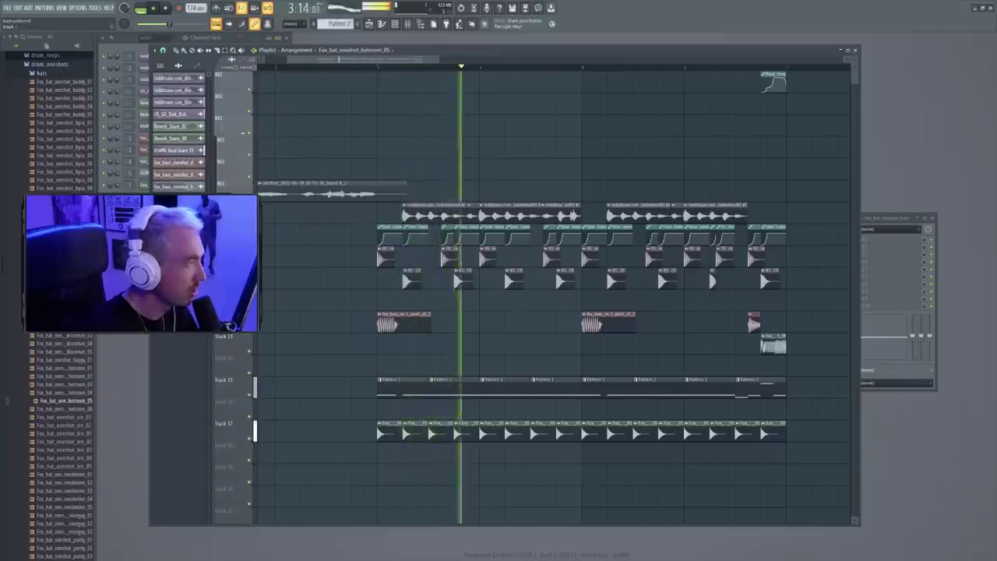
Stop playback, audition another hat sample from the browser and close the hat's channel settings
{"action": "key", "text": "space"}
{"action": "left_click", "coordinate": [66, 344]}
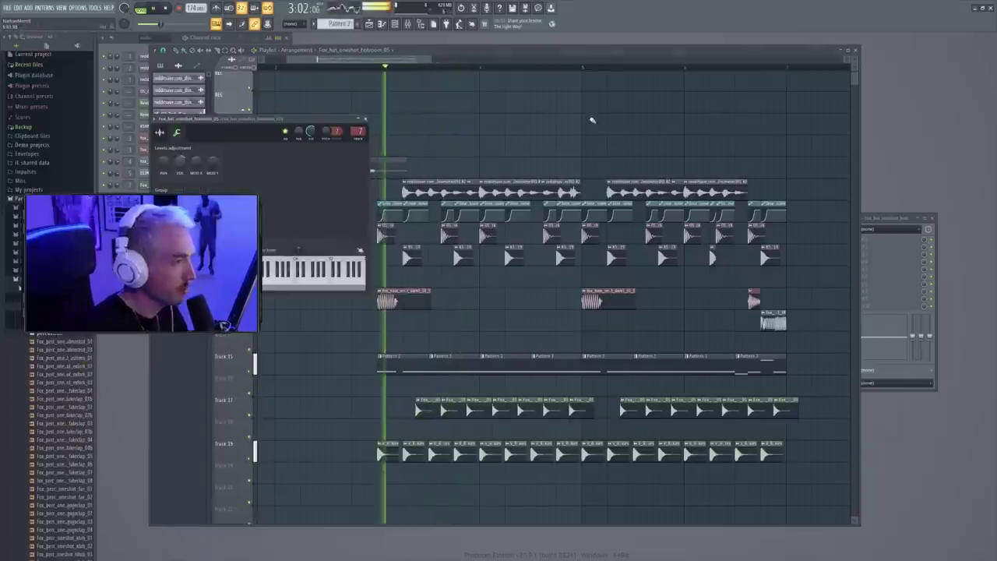
{"action": "key", "text": "Escape"}
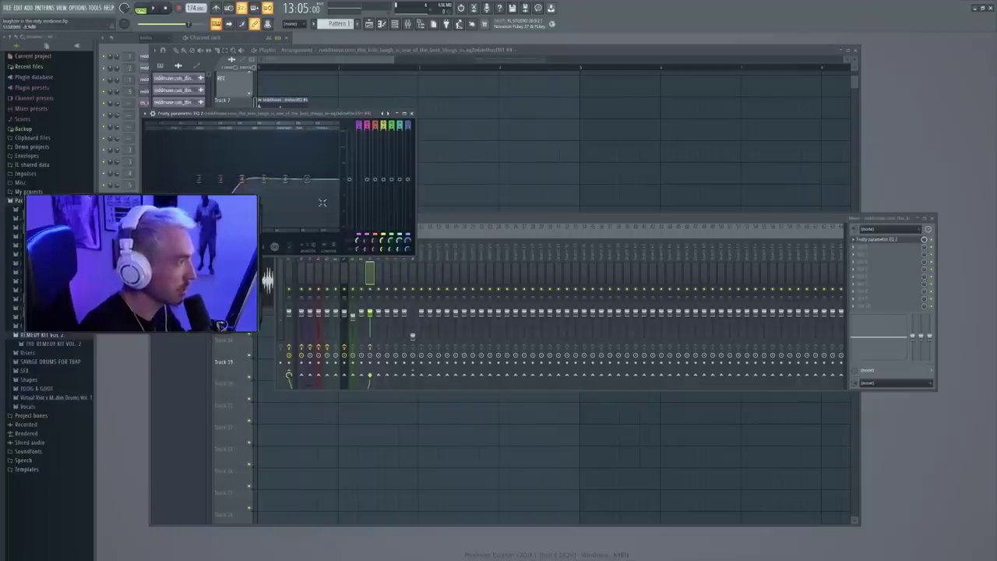
Place an extra copy of the short laugh clip in bar 3 of the playlist and delete it again
{"action": "left_click", "coordinate": [362, 206]}
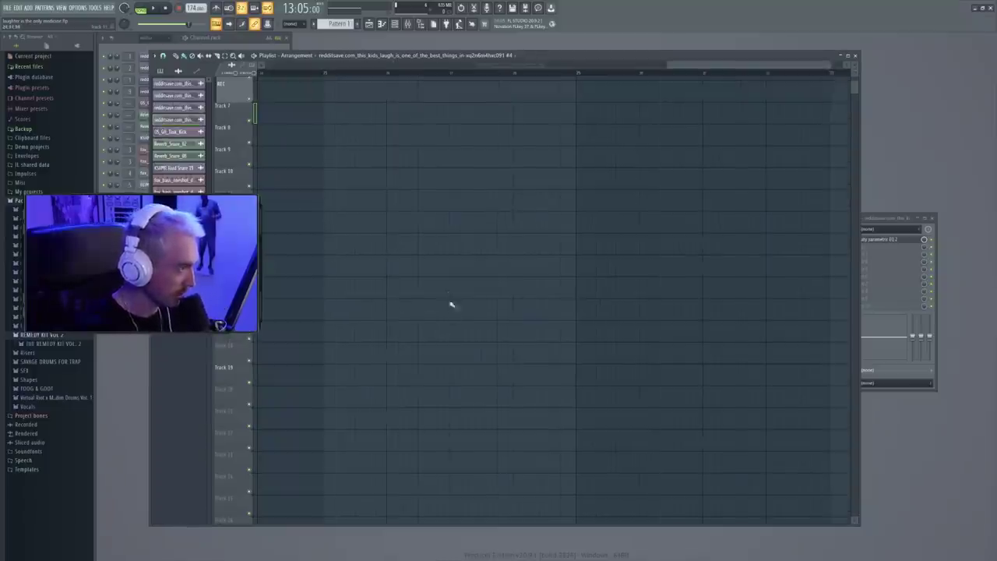
{"action": "left_click", "coordinate": [472, 332]}
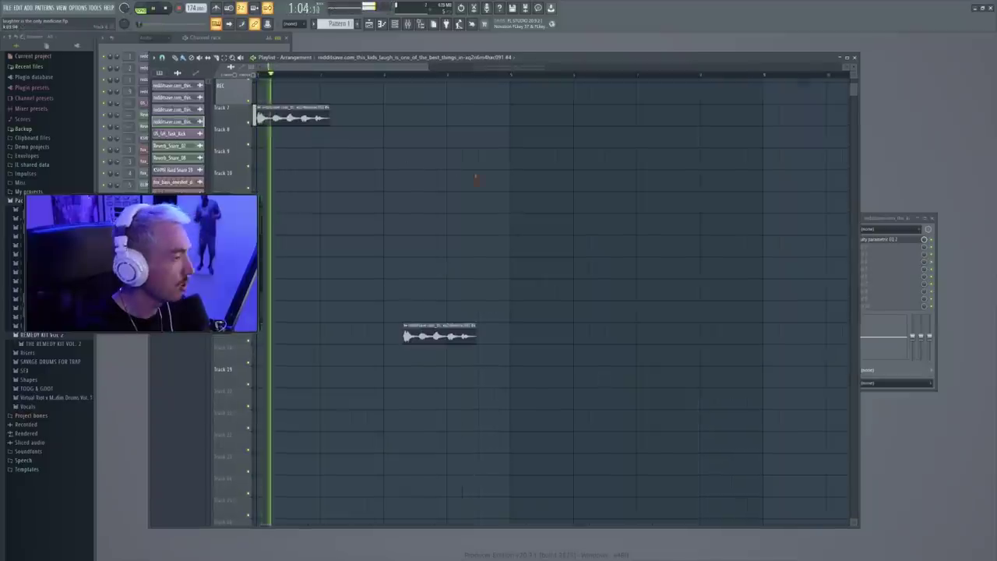
{"action": "right_click", "coordinate": [434, 333]}
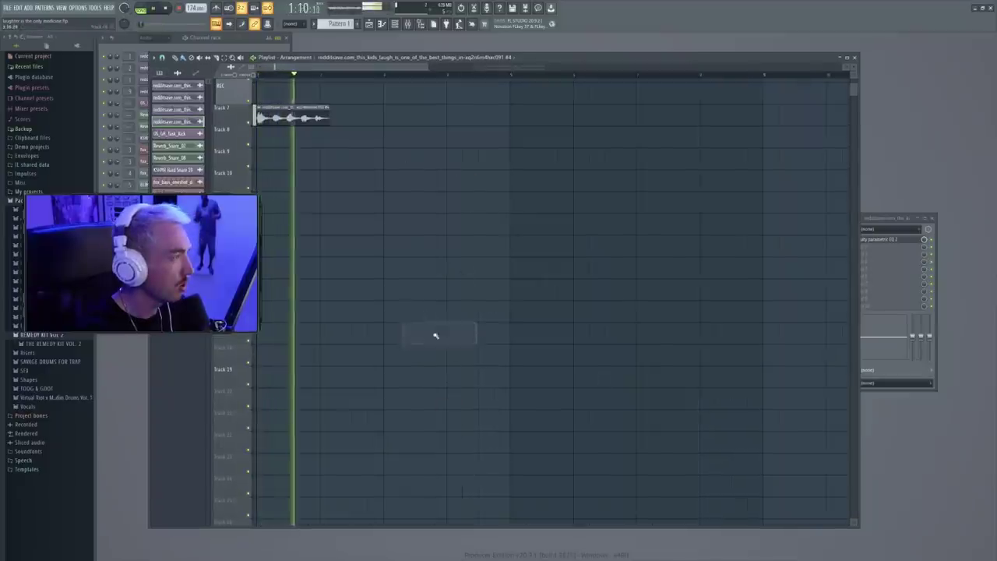
Open the laugh clip on Track 7 and duplicate the intro drum loop so it runs to bar 9
{"action": "double_click", "coordinate": [323, 117]}
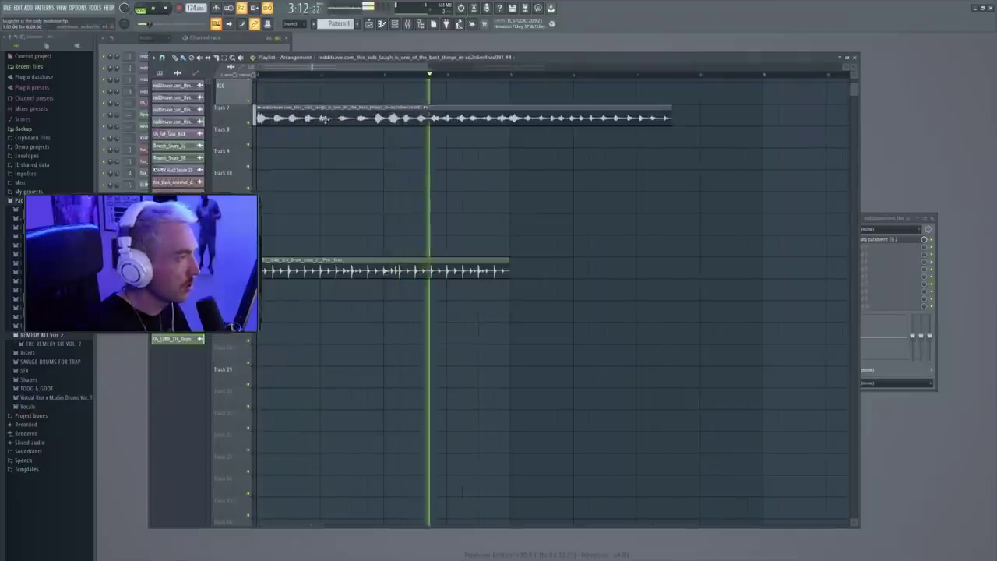
{"action": "key", "text": "ctrl+b"}
{"action": "key", "text": "ctrl+b"}
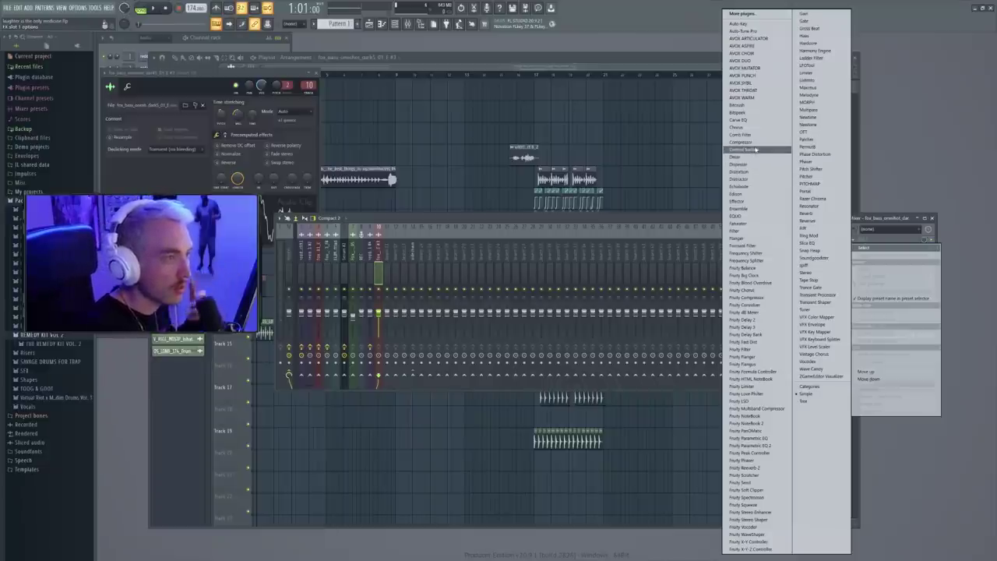
Add Echobode and Fruity Reeverb 2 to the bass one-shot's mixer insert, decline the Echobode update and play the arrangement
{"action": "left_click", "coordinate": [738, 186]}
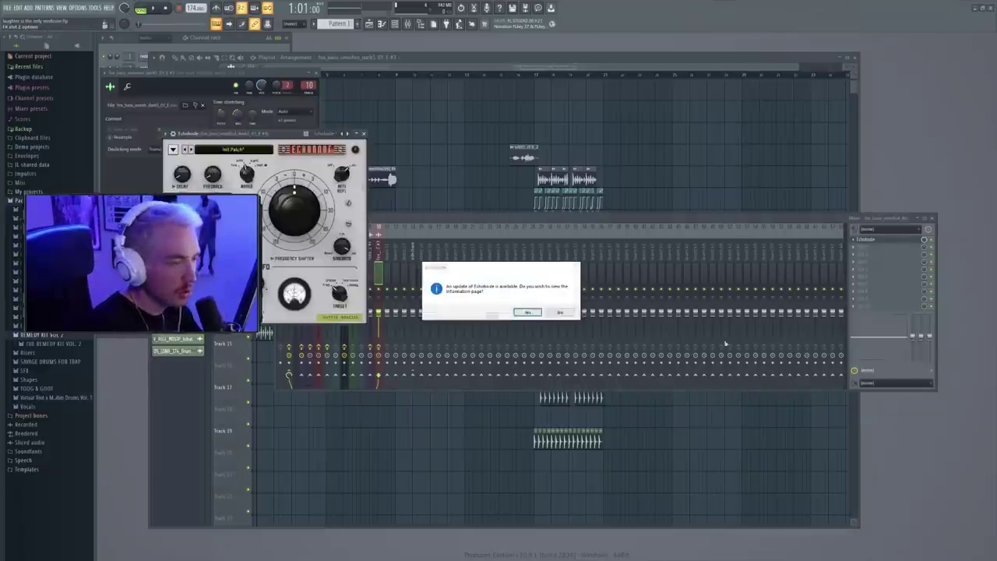
{"action": "left_click", "coordinate": [562, 312]}
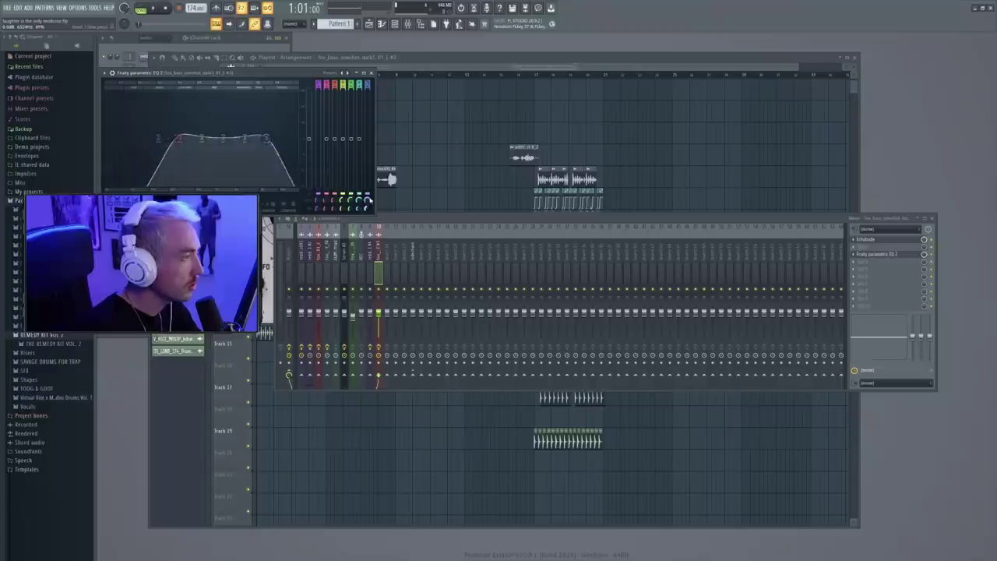
{"action": "left_click", "coordinate": [854, 269]}
{"action": "left_click", "coordinate": [744, 468]}
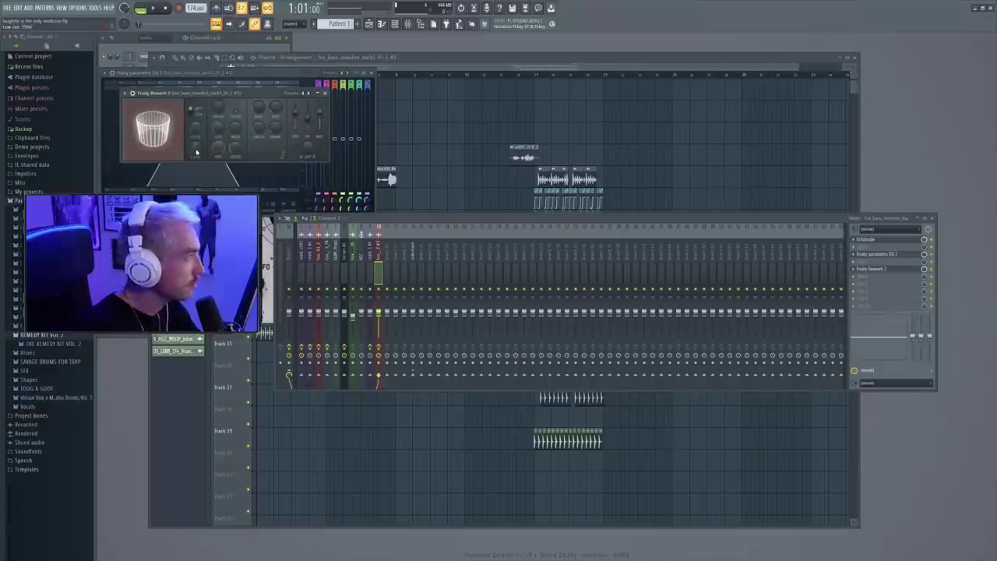
{"action": "left_click", "coordinate": [415, 180]}
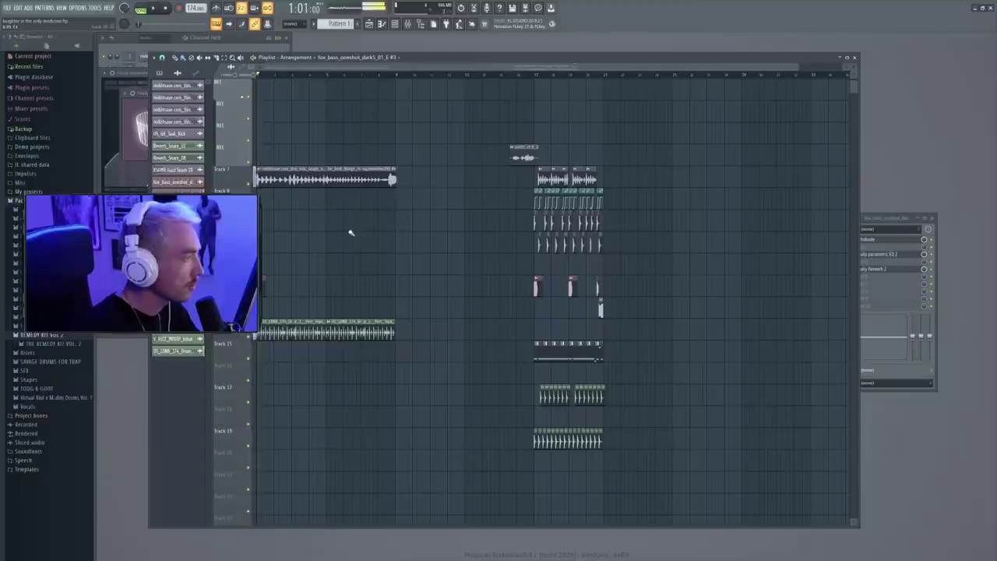
{"action": "key", "text": "space"}
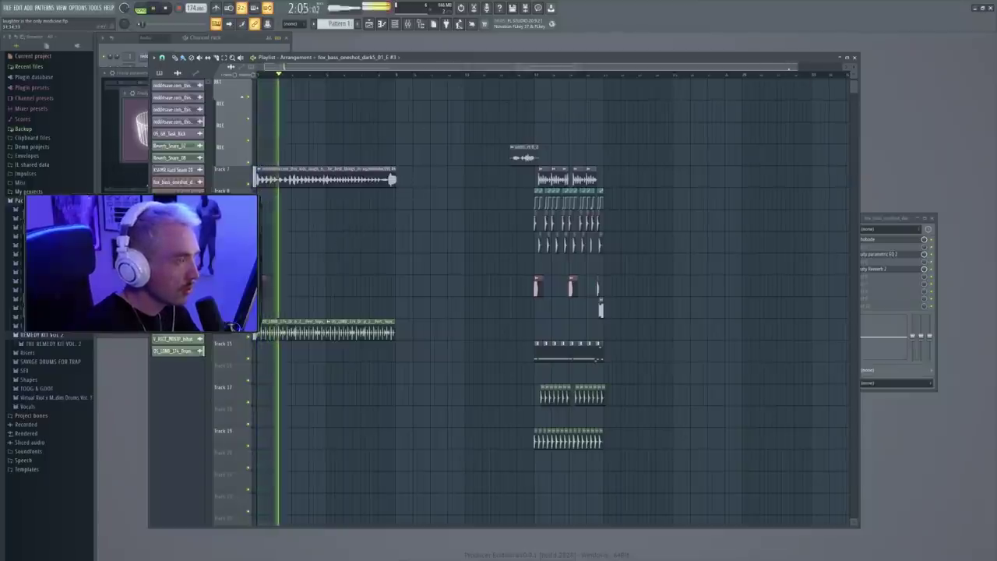
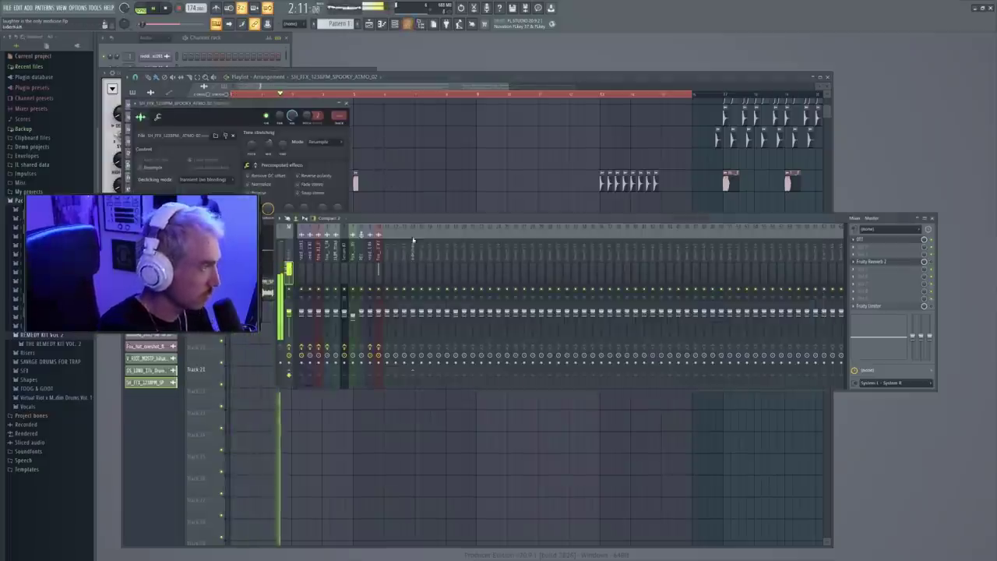
Route the spooky atmo sample to mixer insert 11
{"action": "right_click", "coordinate": [392, 228]}
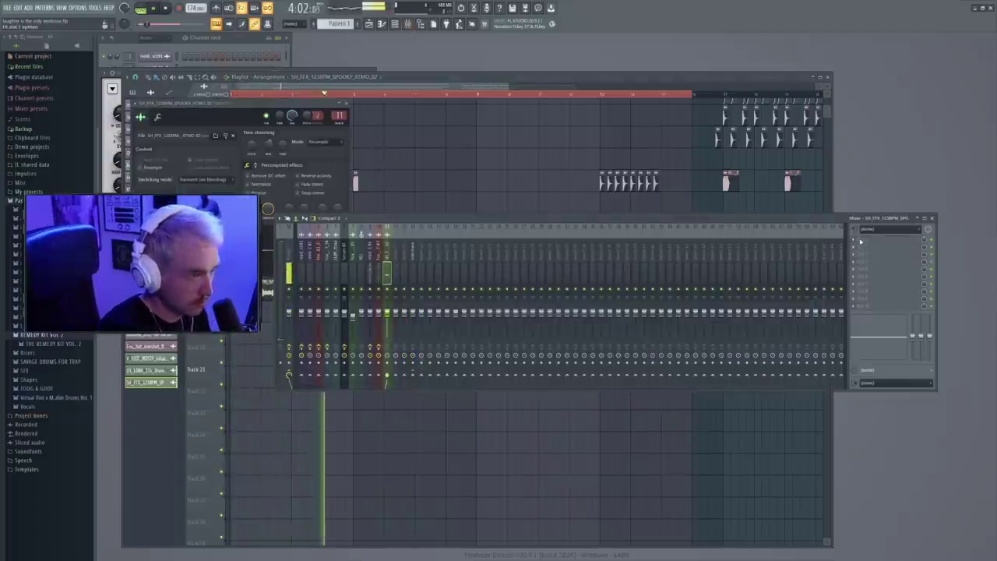
{"action": "left_click", "coordinate": [723, 285]}
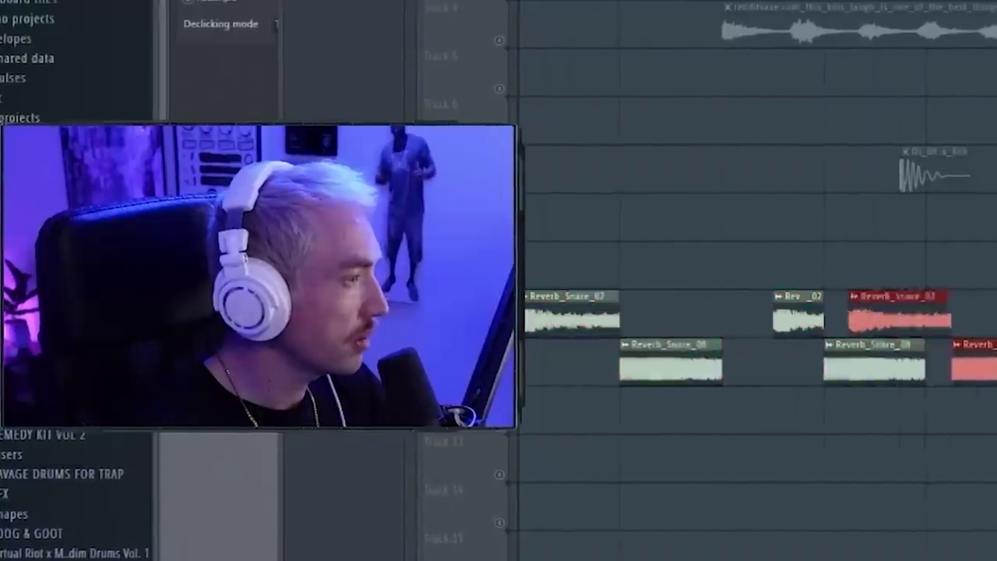
Duplicate the Reverb_Snare_02 and Reverb_Snare_08 clips along Tracks 10 and 11 to extend the snare pattern across the following bars
{"action": "left_click_drag", "start_coordinate": [873, 316], "coordinate": [949, 315]}
{"action": "key", "text": "ctrl+d"}
{"action": "key", "text": "ctrl+a"}
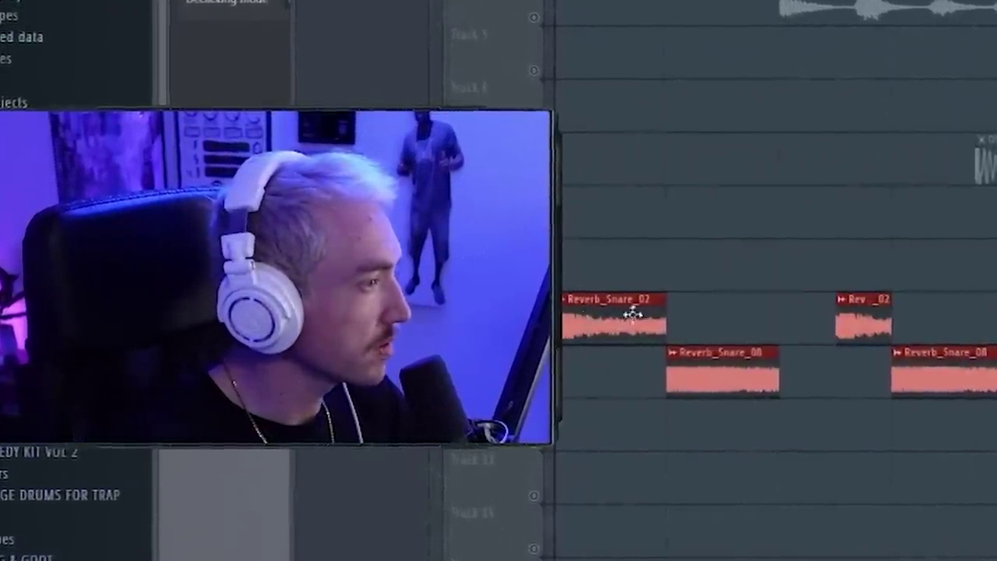
{"action": "left_click", "coordinate": [600, 314]}
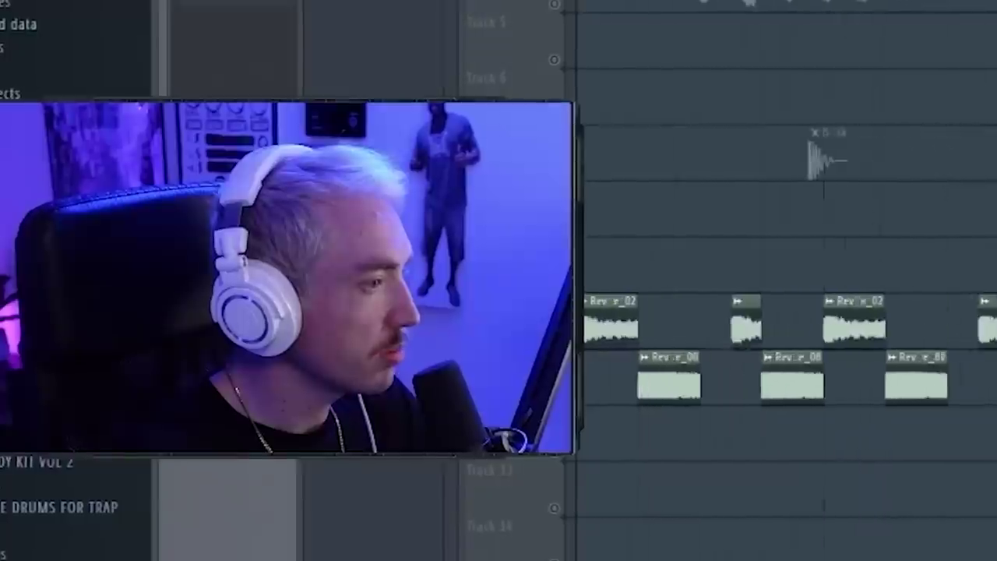
{"action": "scroll", "coordinate": [785, 349], "scroll_direction": "down", "scroll_amount": 1}
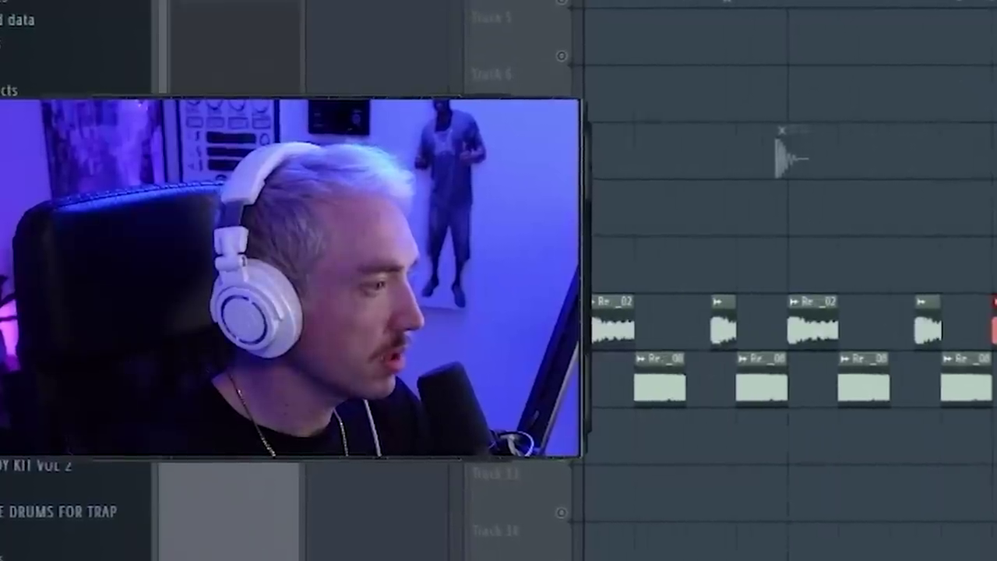
{"action": "scroll", "coordinate": [802, 349], "scroll_direction": "down", "scroll_amount": 2}
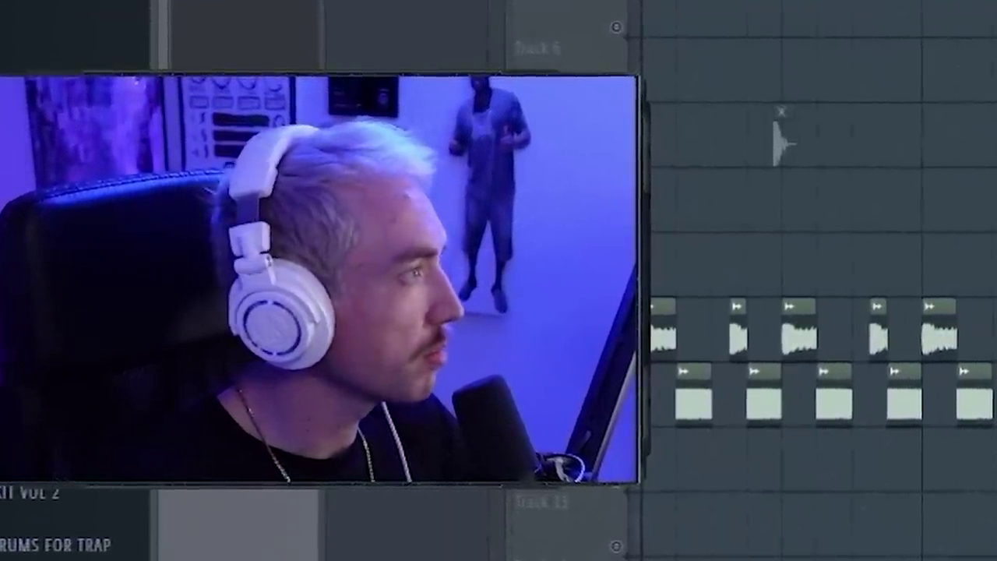
{"action": "key", "text": "ctrl+a"}
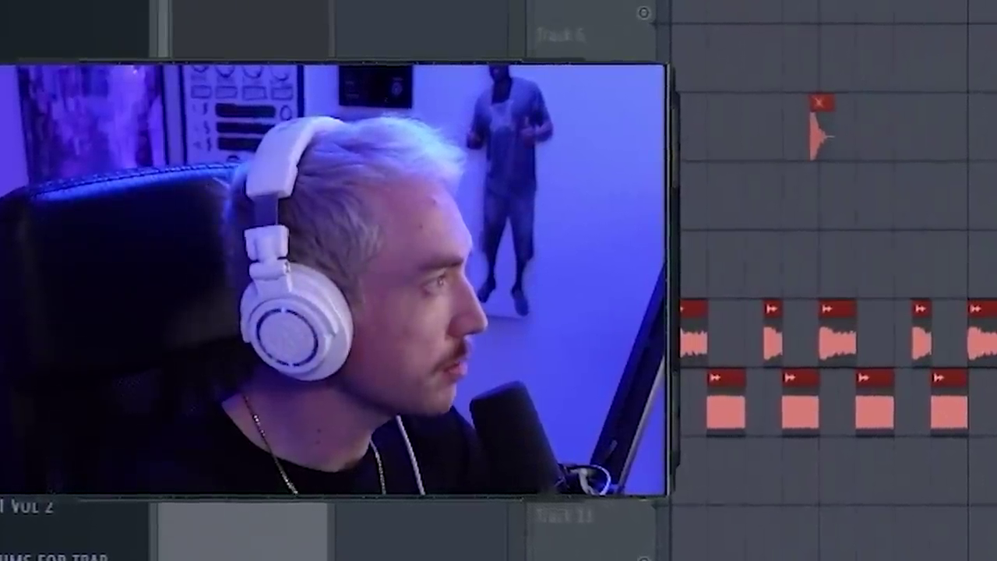
{"action": "key", "text": "ctrl+d"}
Change the playlist's snap setting and nudge the full acapella clip slightly earlier against the drums
{"action": "left_click", "coordinate": [134, 79]}
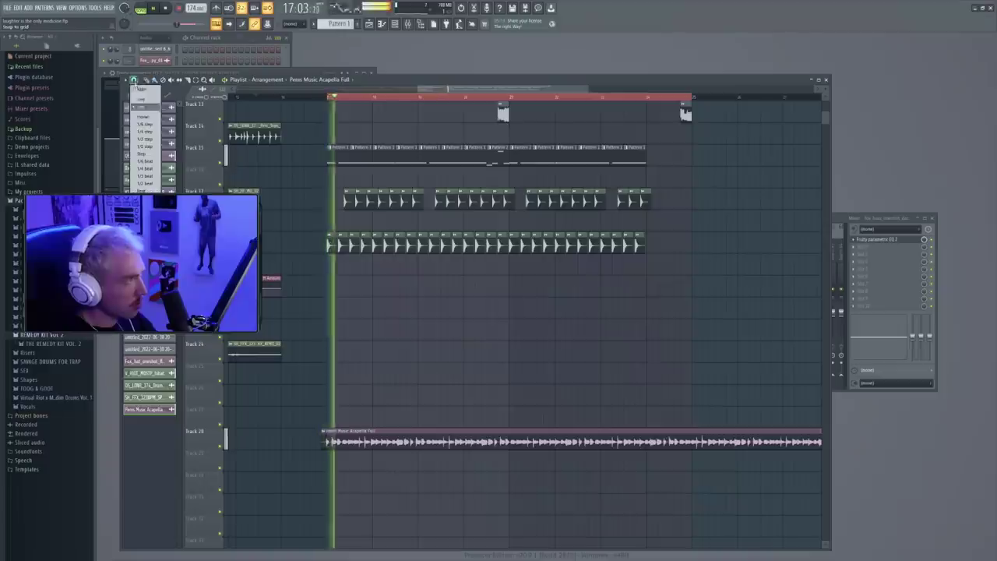
{"action": "left_click", "coordinate": [140, 109]}
{"action": "left_click_drag", "start_coordinate": [383, 439], "coordinate": [380, 439]}
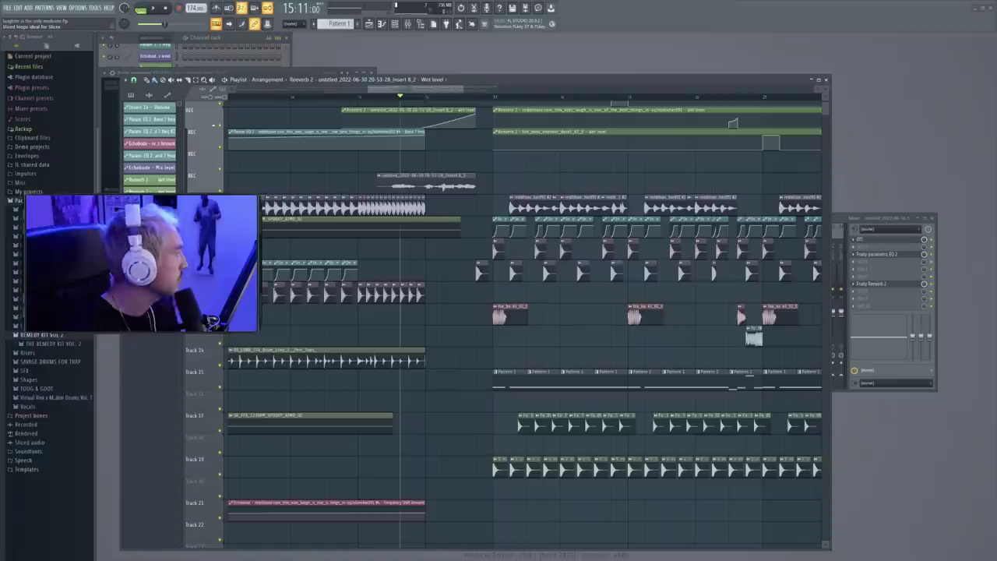
Play the arrangement around bar 16, open the recorded clip on Track 22 and shorten it with its time-stretching settings
{"action": "key", "text": "space"}
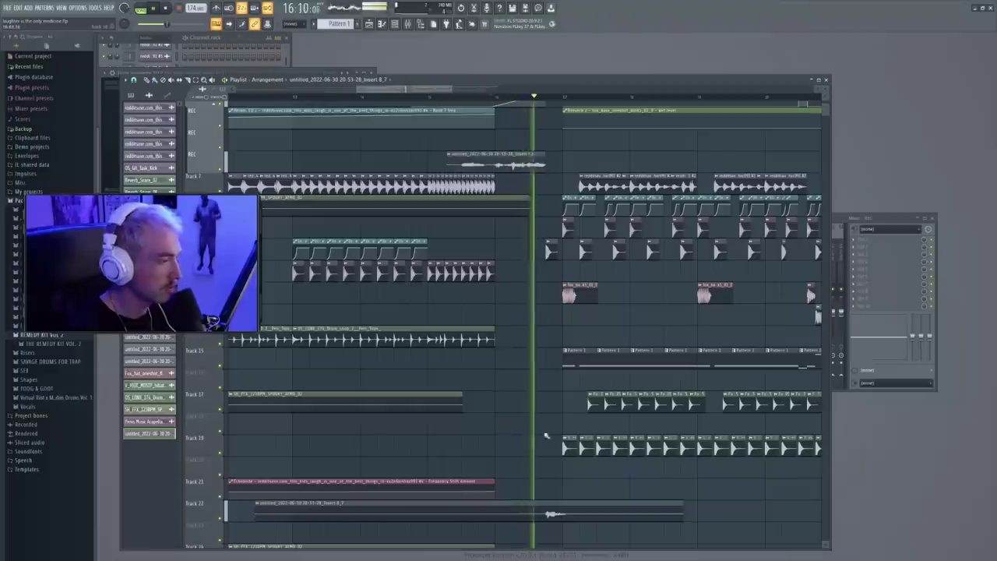
{"action": "double_click", "coordinate": [655, 500]}
{"action": "key", "text": "space"}
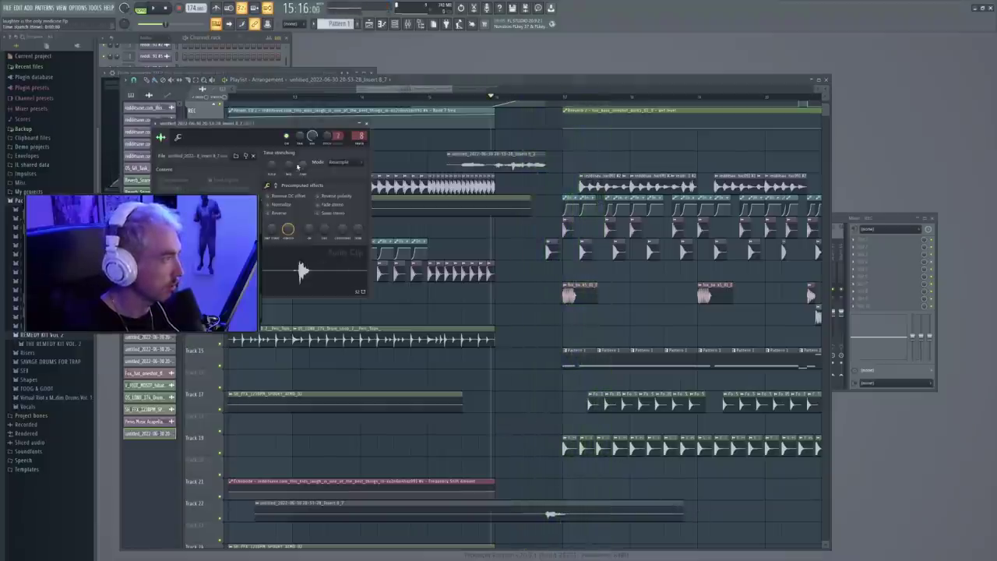
Move the recorded clip on Track 22 slightly later in the playlist and audition it with the track soloed
{"action": "left_click_drag", "start_coordinate": [559, 510], "coordinate": [591, 510]}
{"action": "key", "text": "space"}
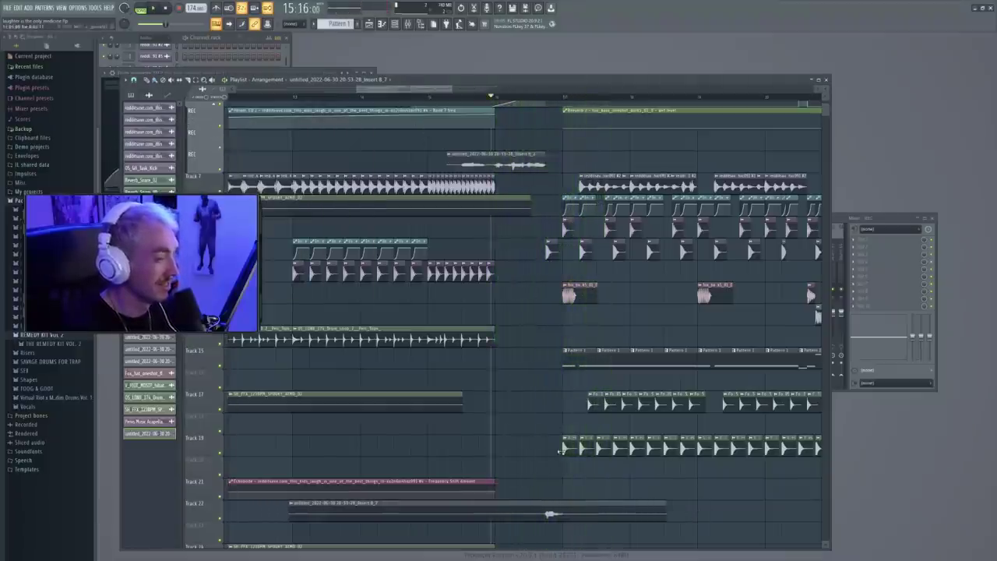
{"action": "left_click", "coordinate": [221, 518], "text": "ctrl"}
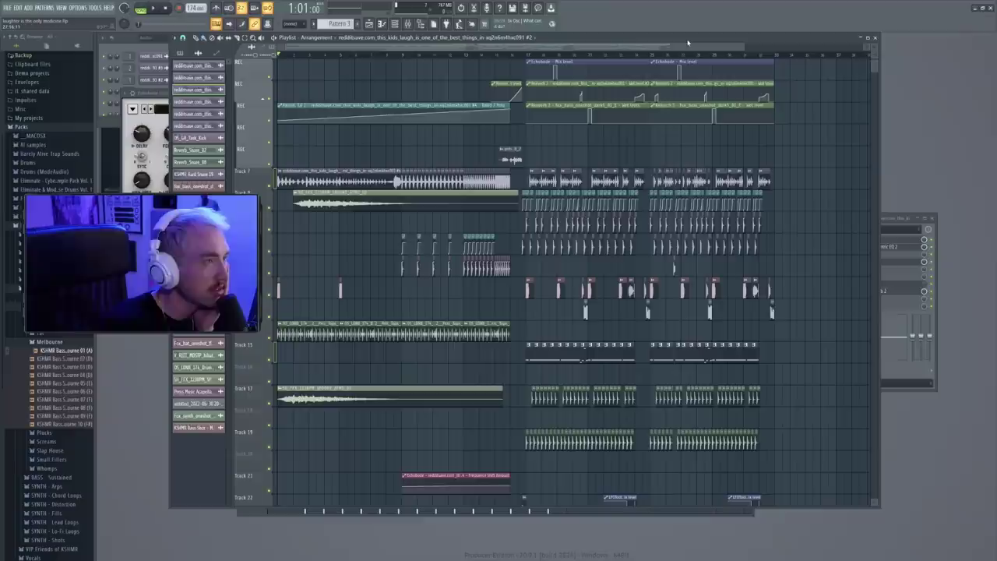
{"action": "left_click_drag", "start_coordinate": [688, 43], "coordinate": [686, 43]}
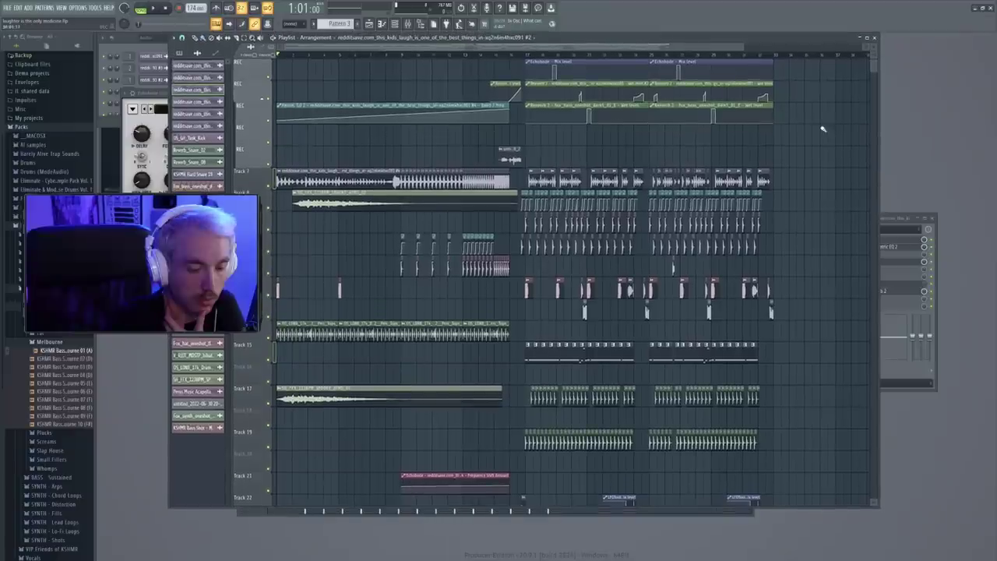